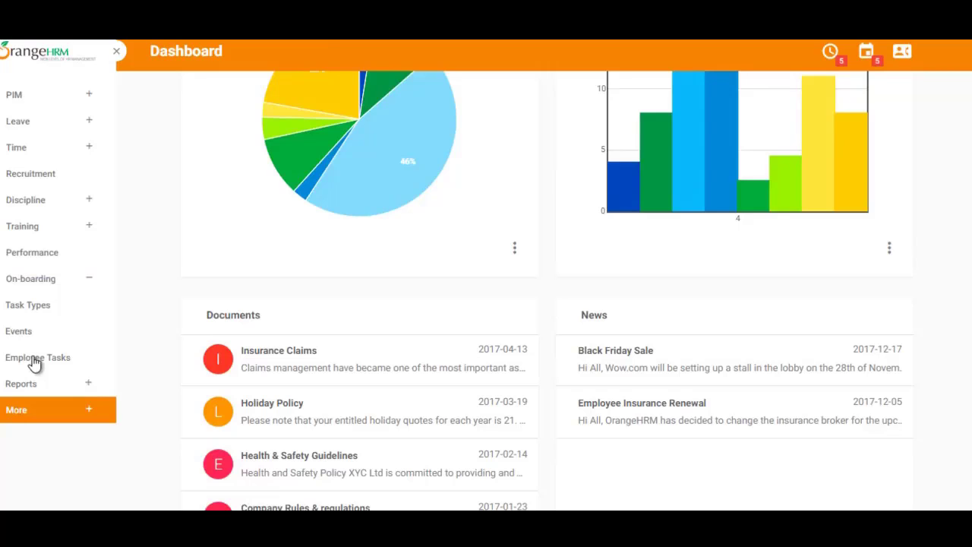
- Open On-boarding Task Types and review the list from Allocate Assets to Sending Welcome Note
left_click(43, 306)
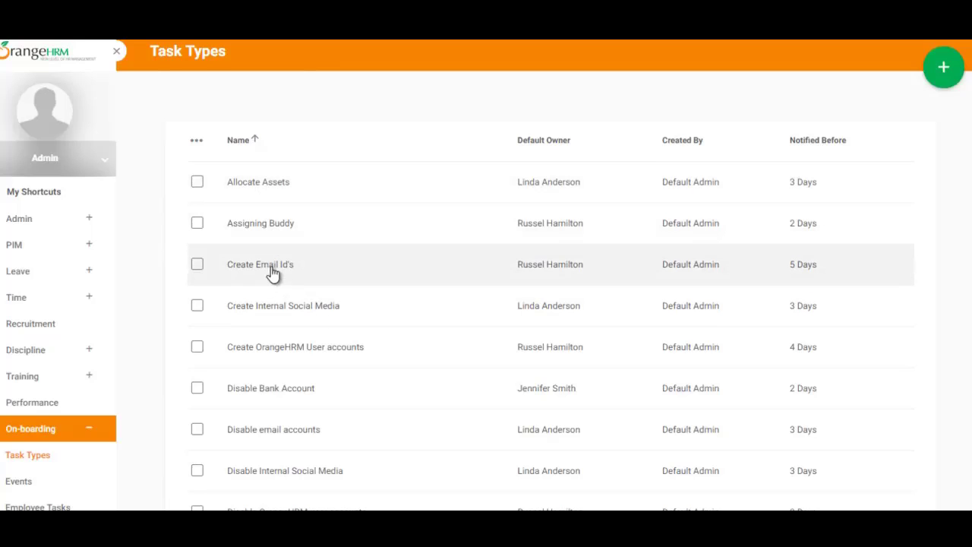
scroll(275, 270, "down", 1)
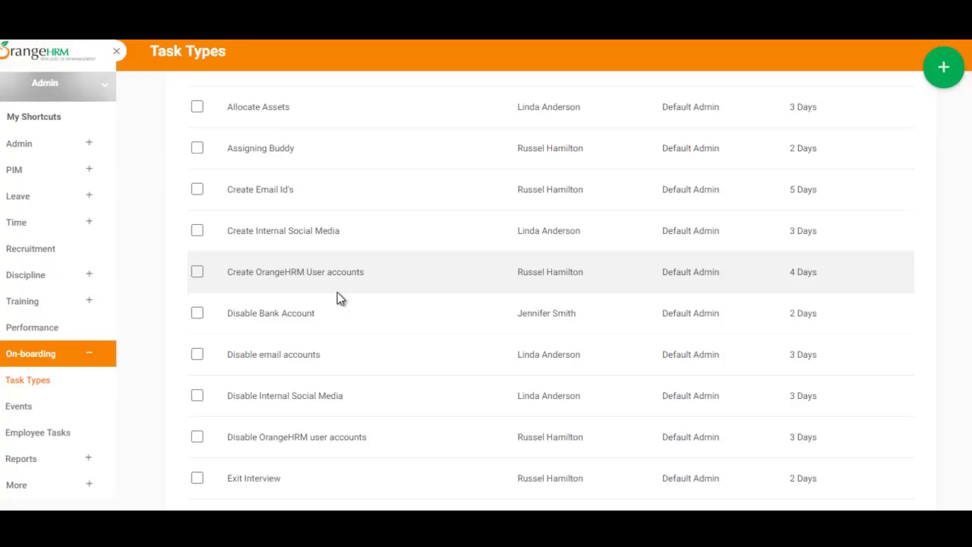
scroll(536, 306, "up", 1)
scroll(550, 300, "down", 4)
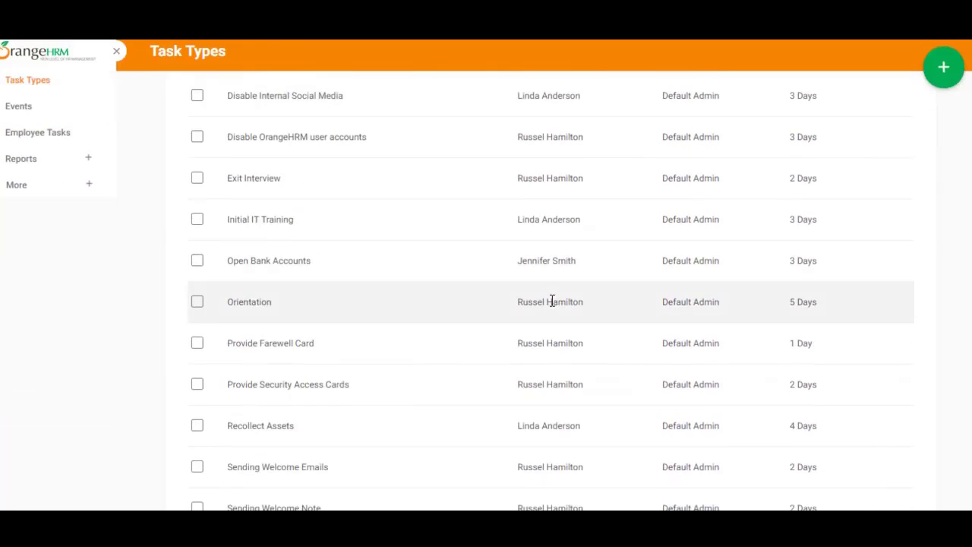
scroll(551, 300, "down", 3)
scroll(553, 304, "up", 6)
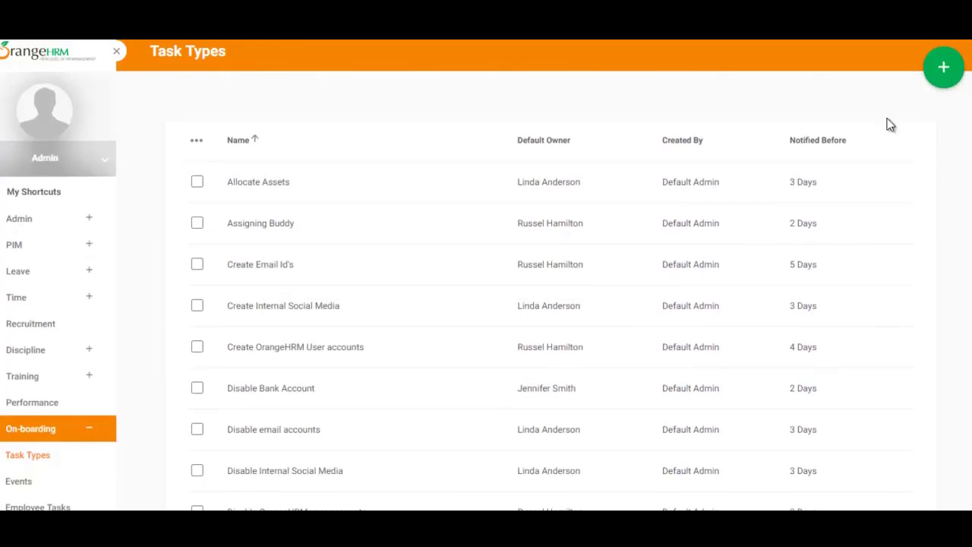
- Add a task type named 'Provide laptop and mouse', keeping the notice unit on Days
left_click(944, 70)
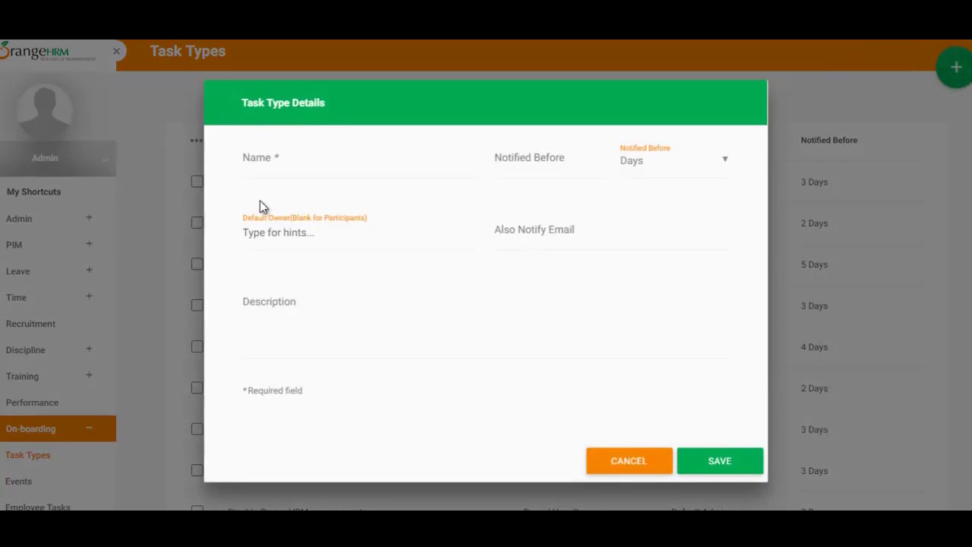
left_click(308, 157)
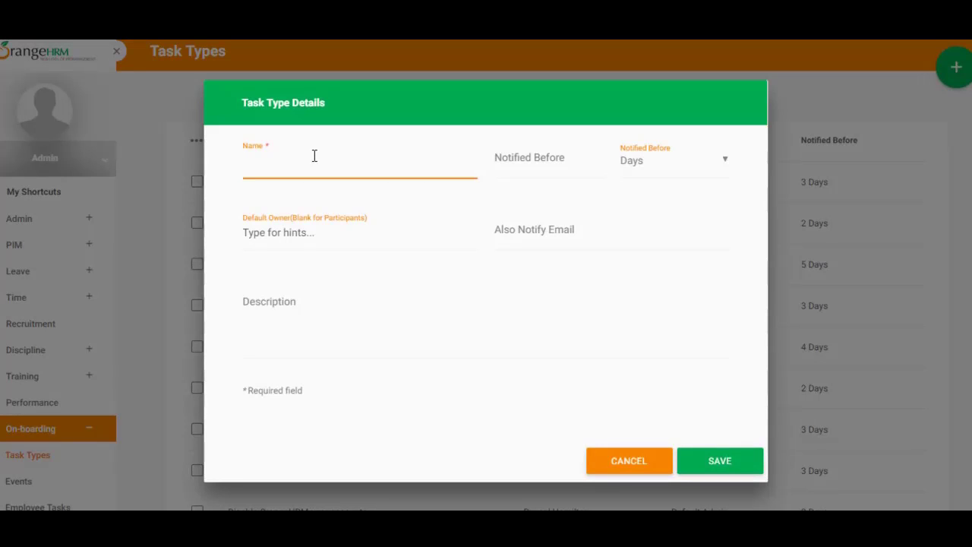
type("Provide I")
type("aptop and mouse")
key("ctrl+a")
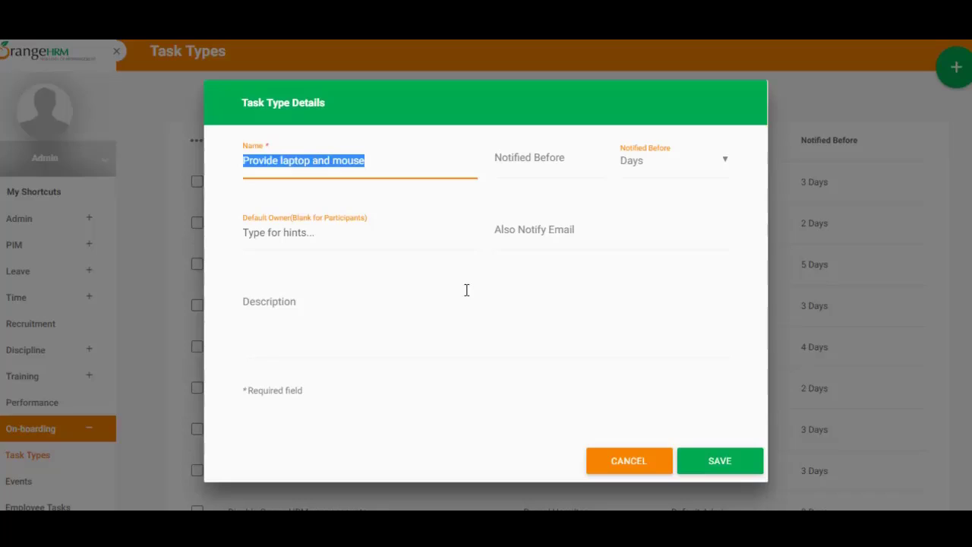
left_click(628, 169)
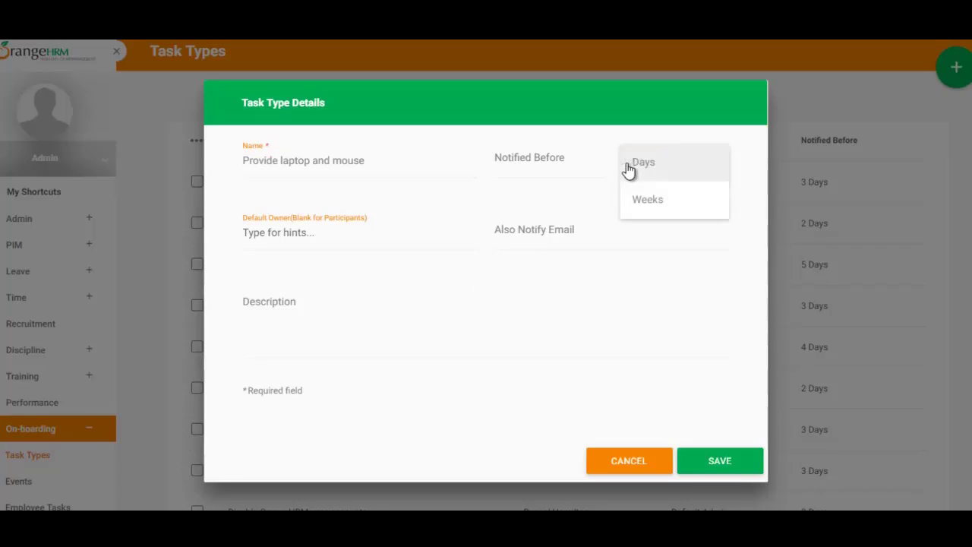
left_click(628, 169)
left_click(555, 161)
left_click(669, 125)
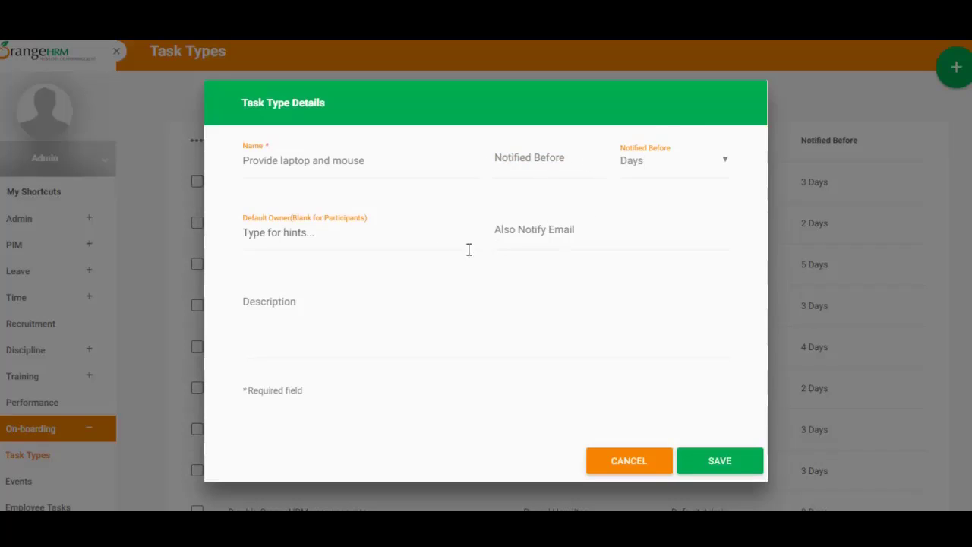
left_click(296, 229)
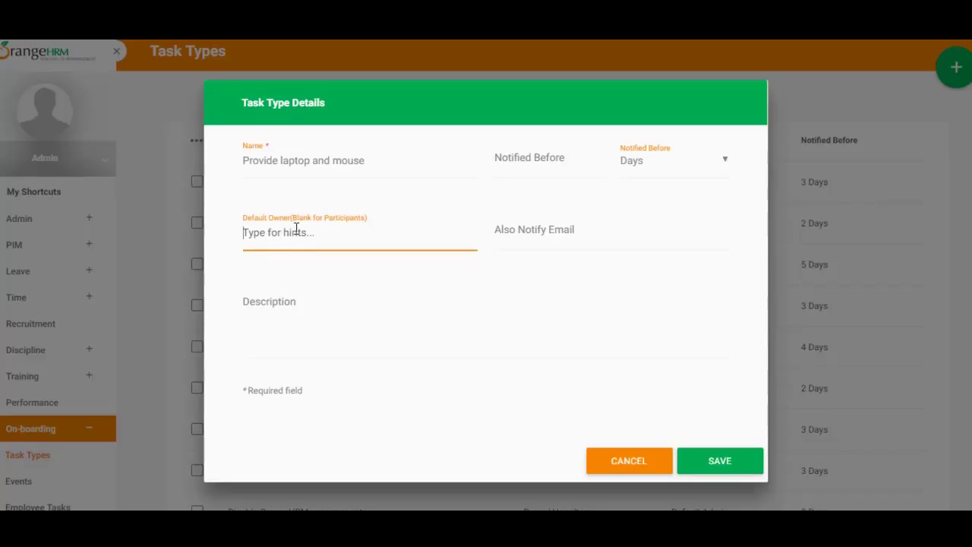
- Set the default owner to the suggested employee and enter an extra notification e-mail address
left_click_drag(410, 164, 225, 166)
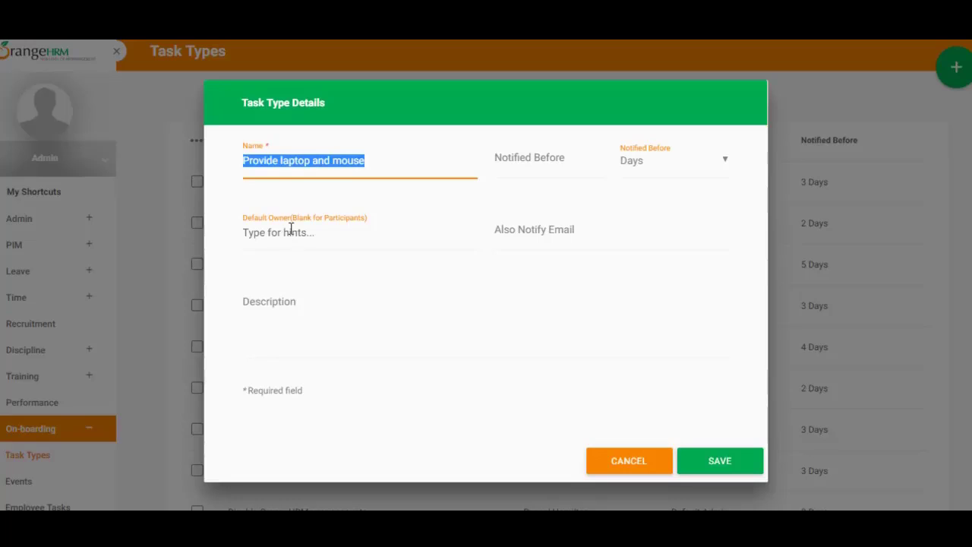
double_click(278, 217)
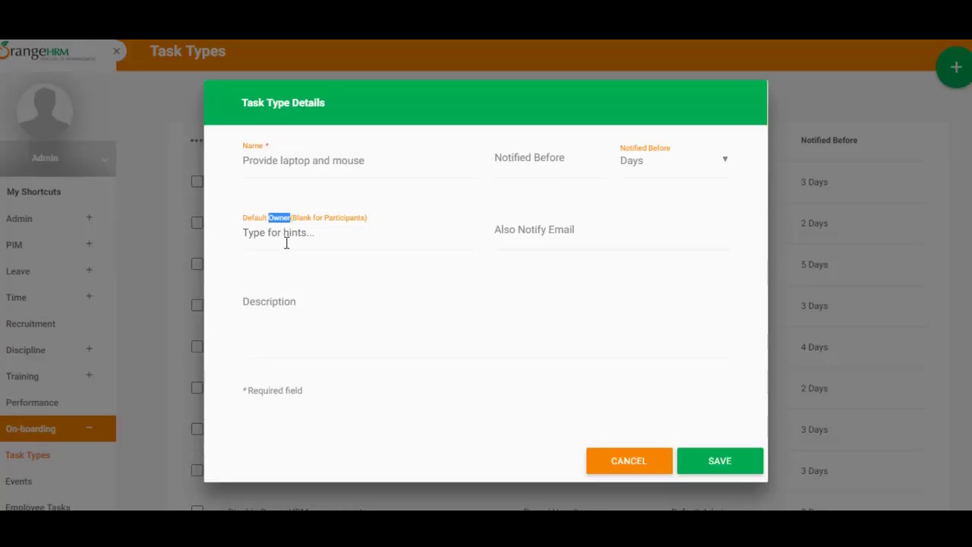
left_click(286, 242)
type("an")
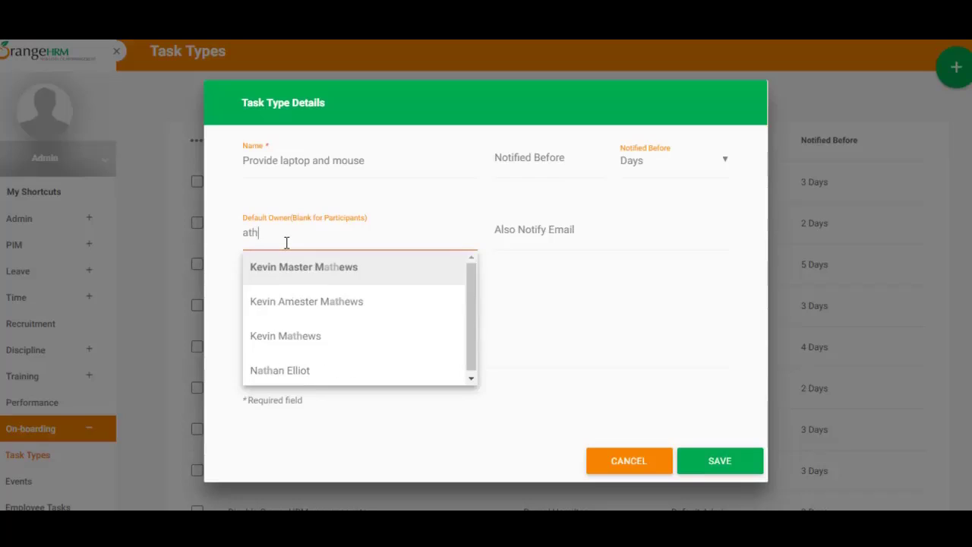
type("th")
key("Return")
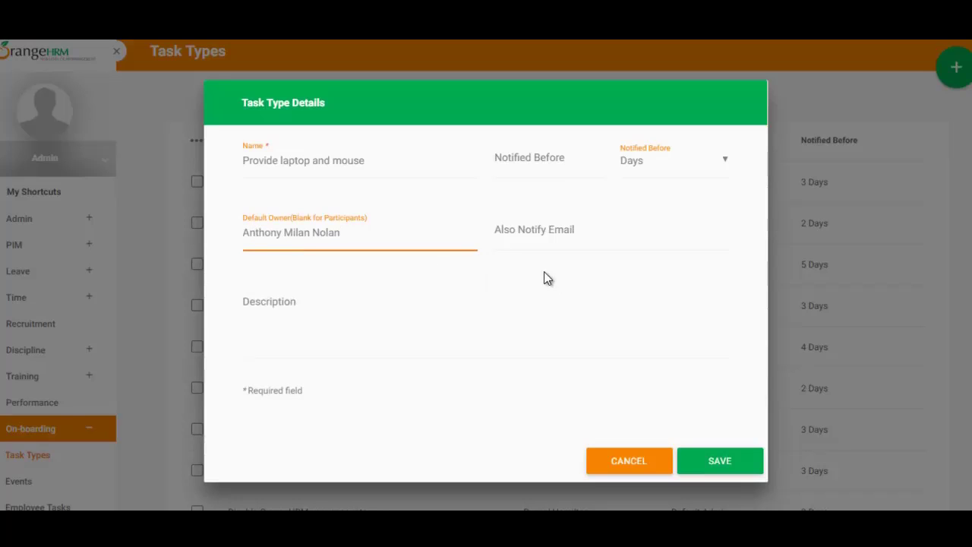
left_click(544, 230)
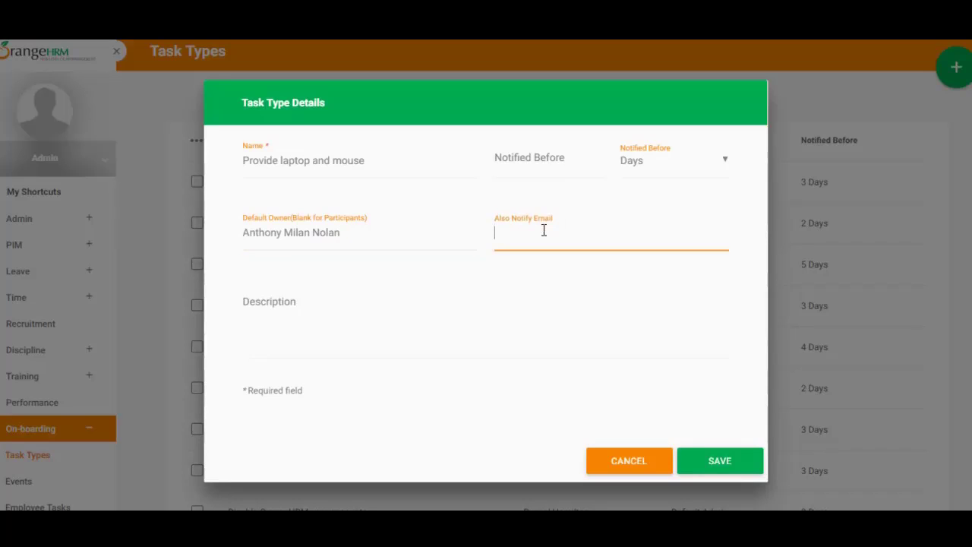
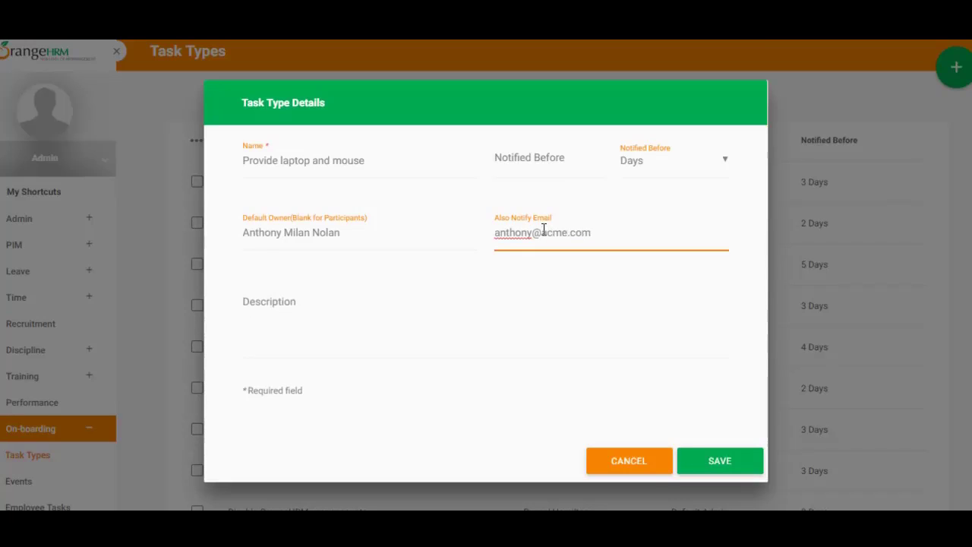
- Enter the description 'Provide laptop and mouse to new hire.'
left_click(368, 326)
type("Prov")
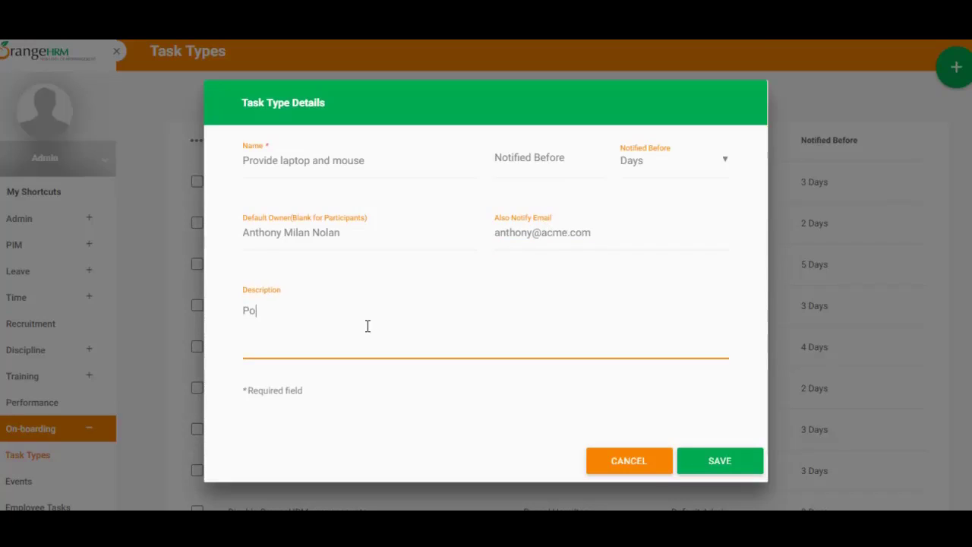
type("ude")
key("BackSpace")
key("BackSpace")
key("BackSpace")
type("ide laptop and mouse to new")
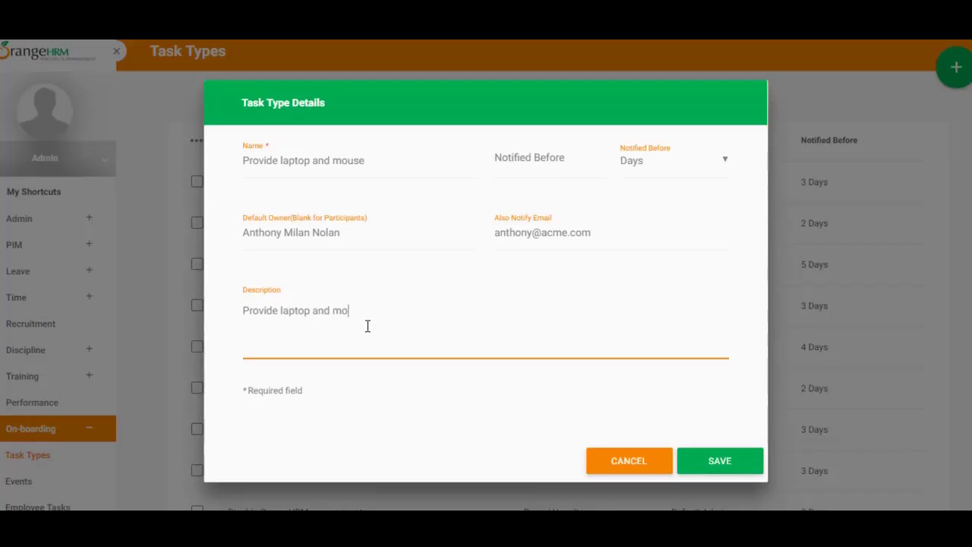
type(" hire.")
- Save the task type and check that 'Provide laptop and mouse' appears among the 19 types
left_click(721, 459)
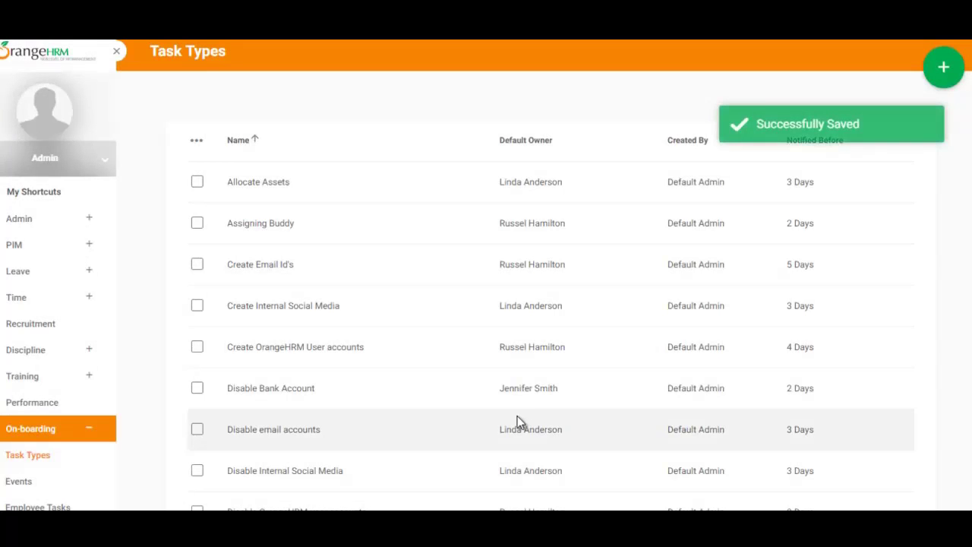
scroll(516, 423, "down", 7)
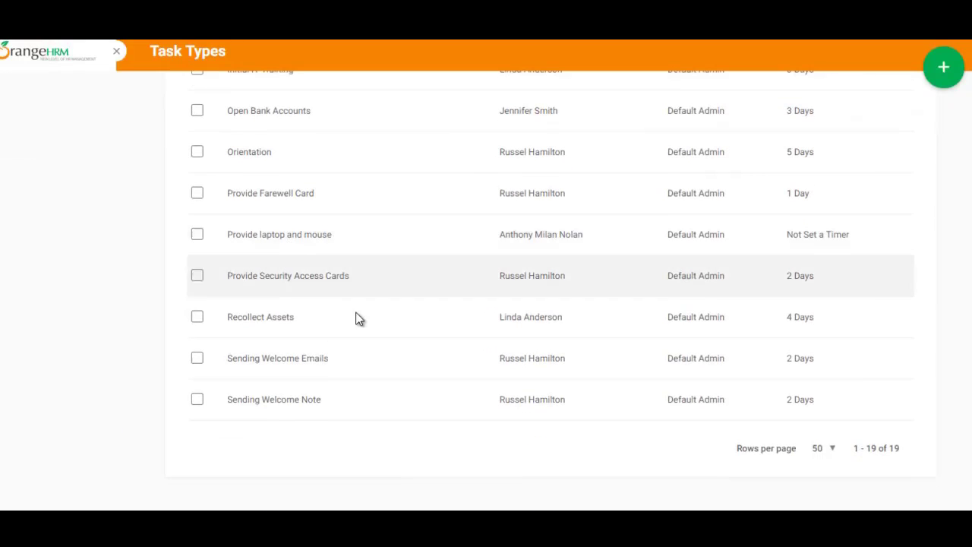
scroll(356, 319, "up", 7)
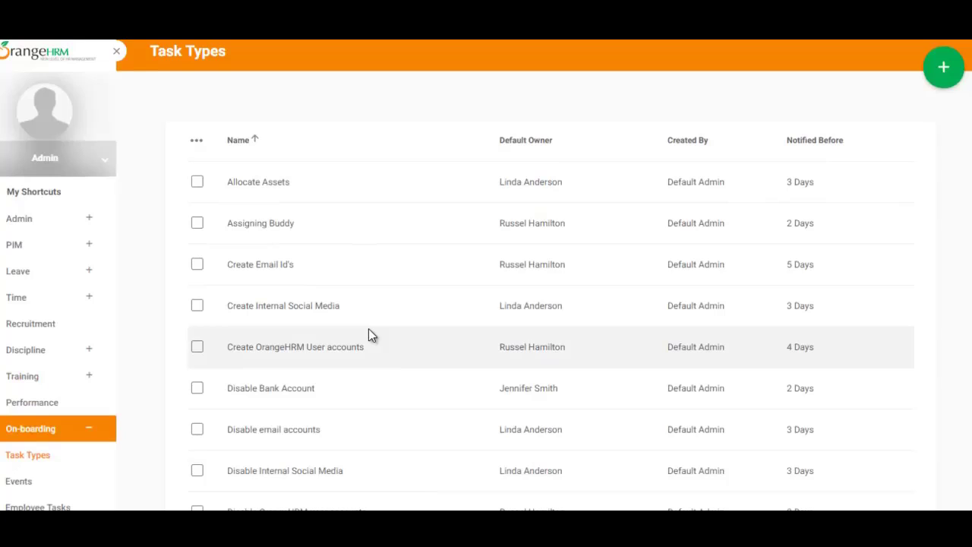
scroll(368, 334, "down", 1)
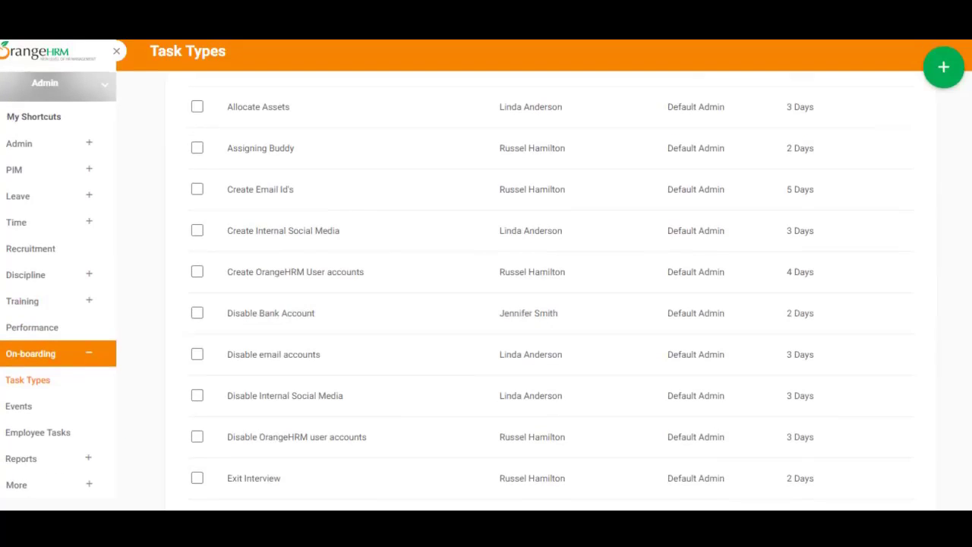
- Open On-boarding Events and review the four events, including Laptop change and the resignation event
left_click(43, 406)
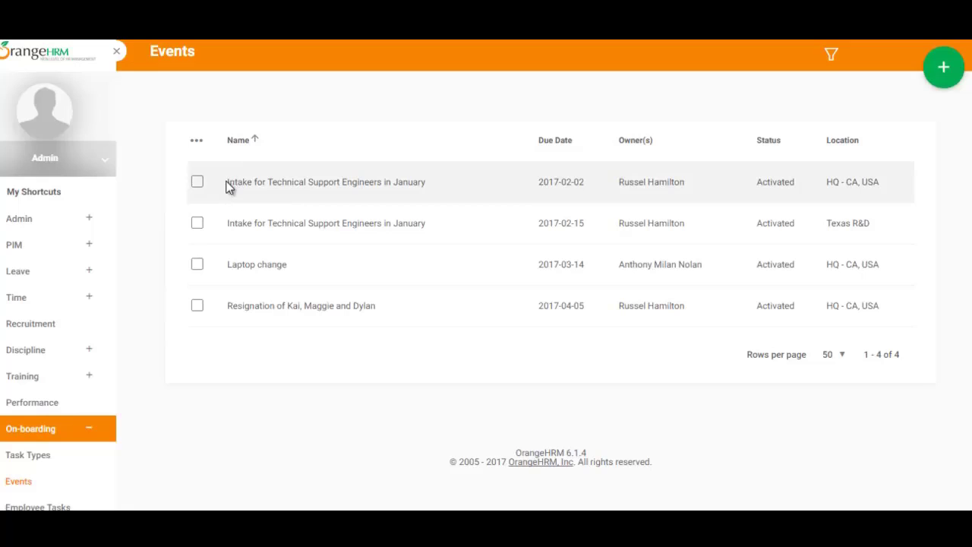
left_click_drag(225, 183, 453, 169)
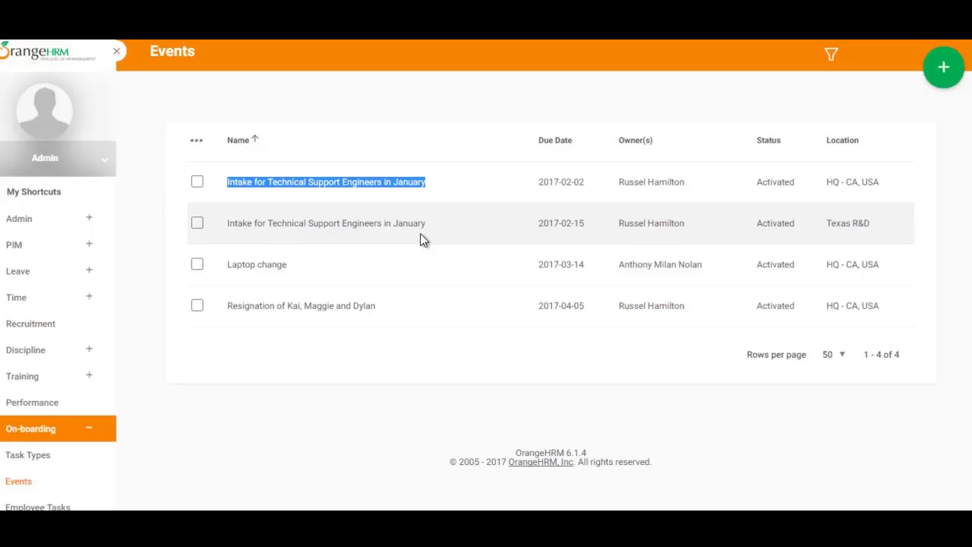
left_click_drag(219, 265, 289, 265)
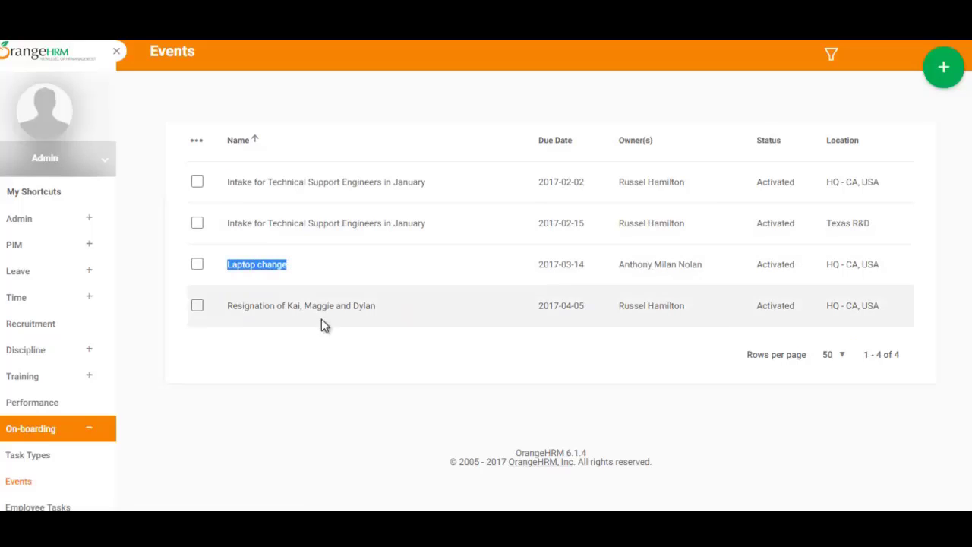
left_click_drag(216, 308, 397, 309)
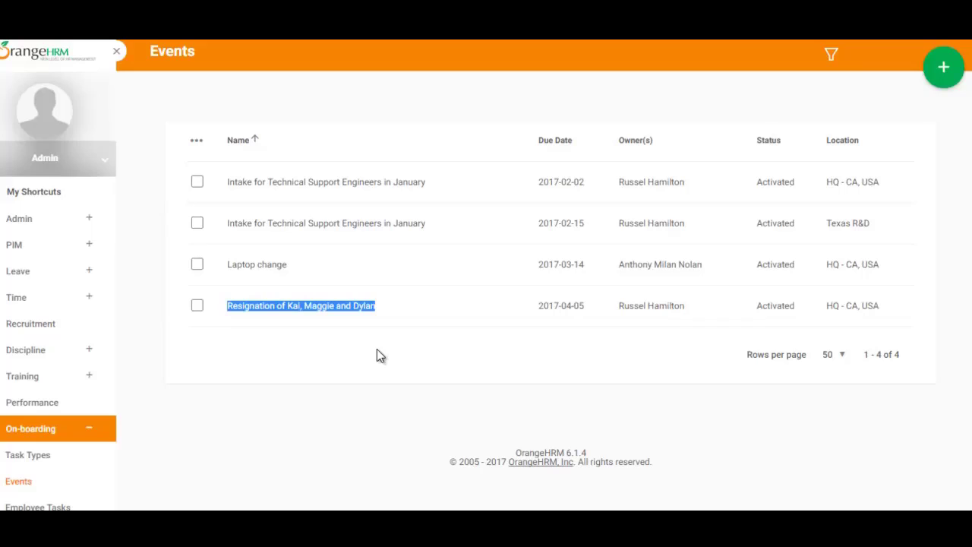
left_click(314, 381)
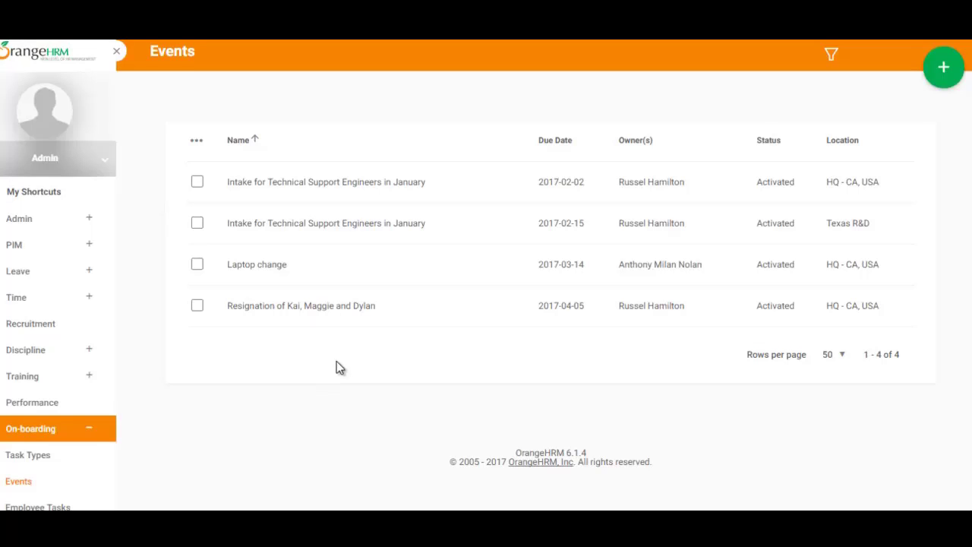
- Start a new event named 'New hires - March 2017 - NY Sales team'
left_click(938, 72)
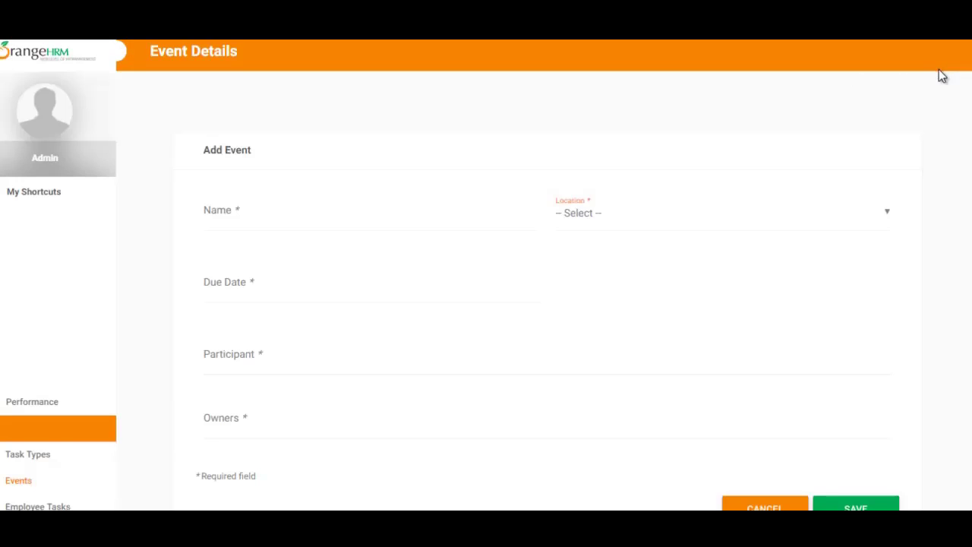
left_click(299, 211)
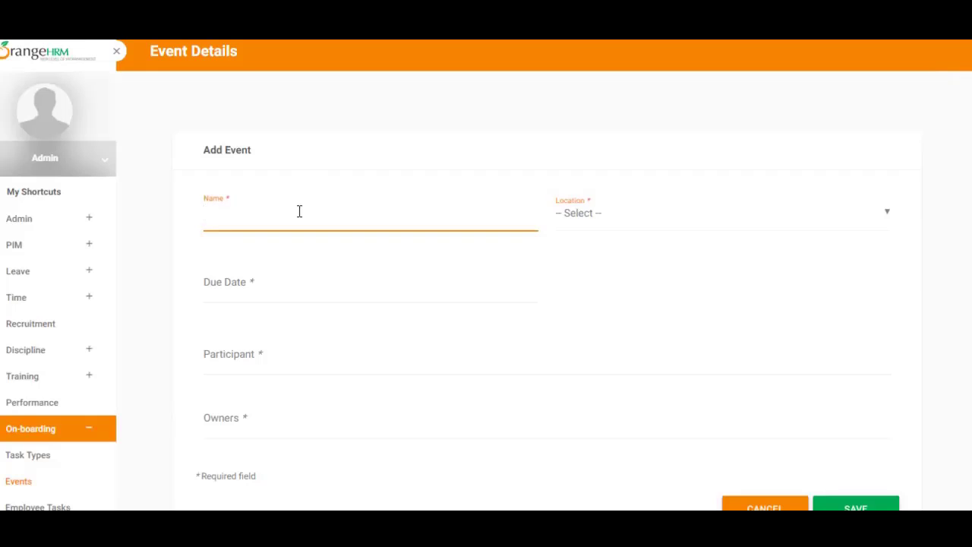
type("New hires - March 2017")
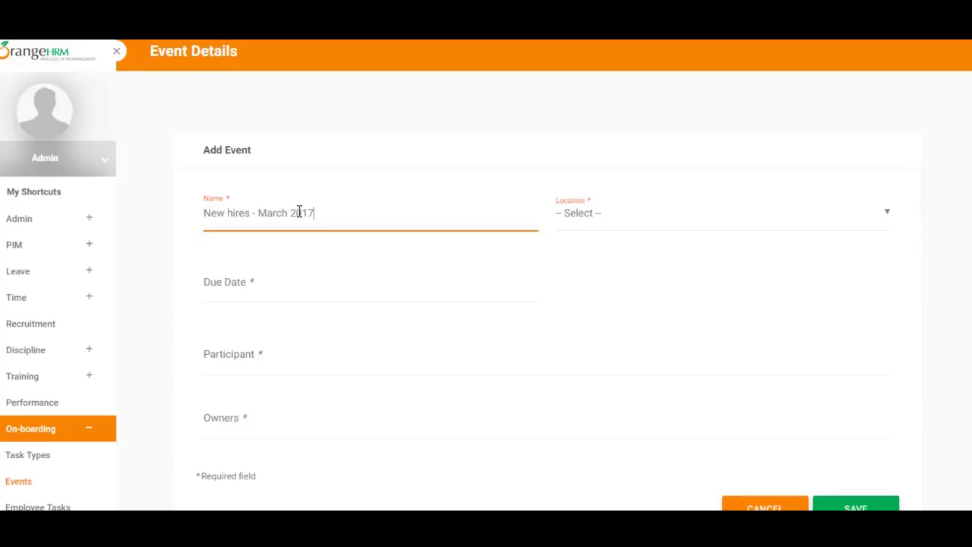
type(" - Sales team")
left_click(603, 215)
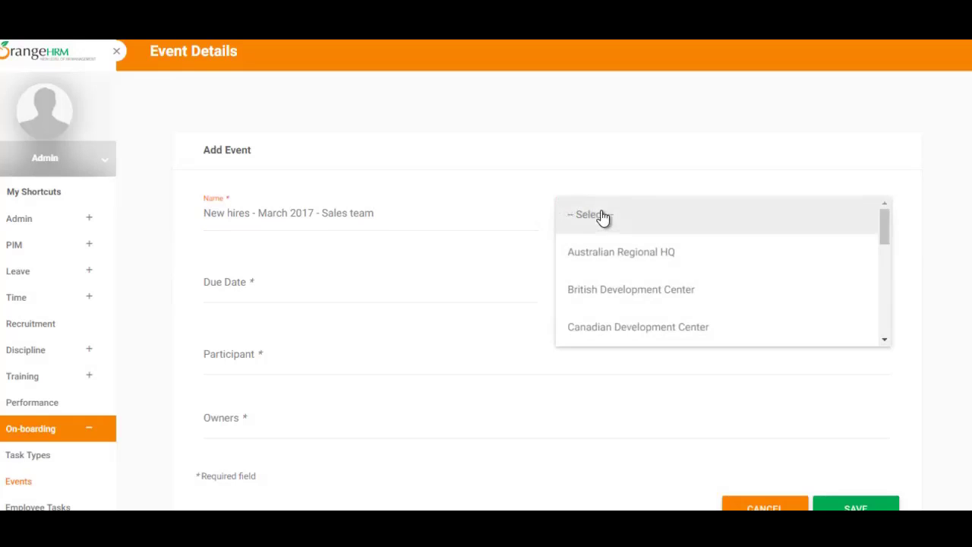
left_click(439, 208)
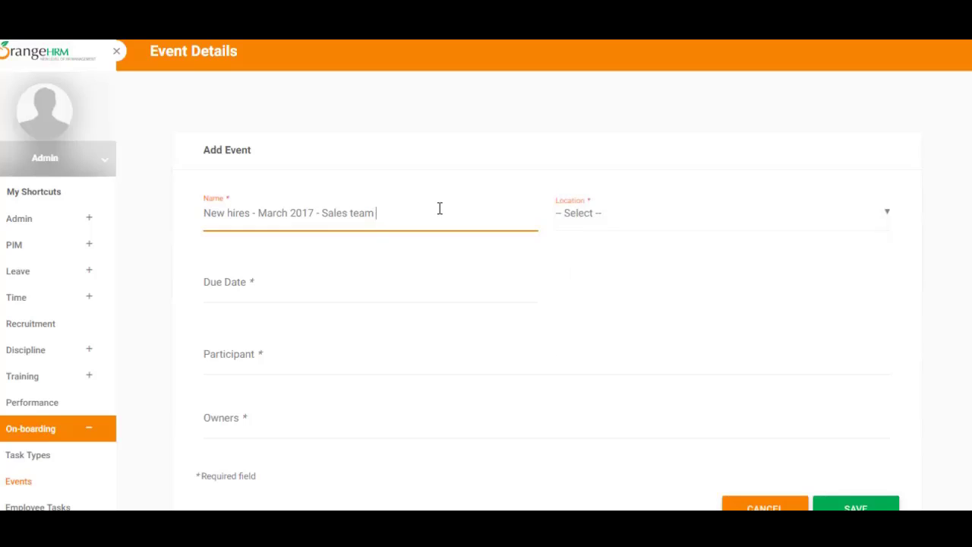
left_click(324, 213)
type("MY")
key("BackSpace")
key("BackSpace")
- Set the event location to New York Sales Office
key("Tab")
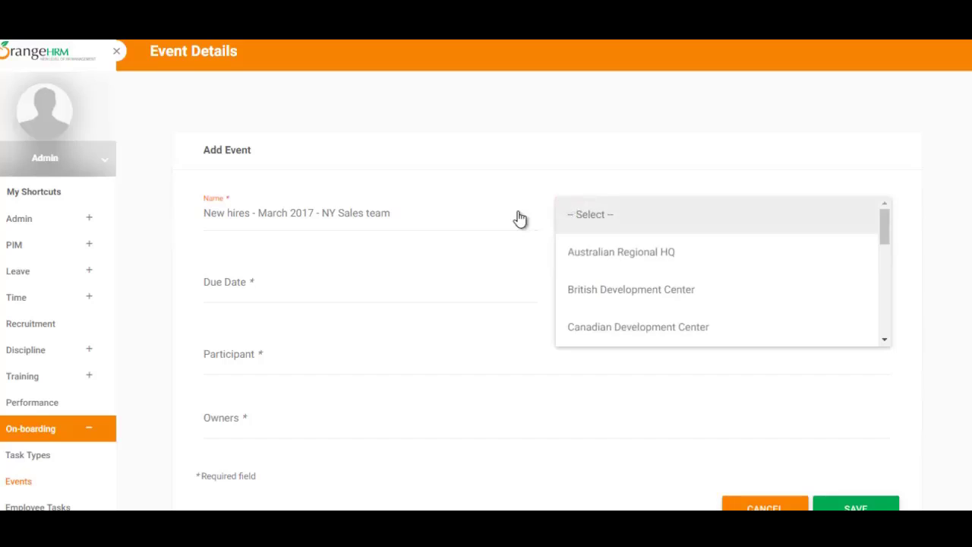
scroll(638, 252, "down", 4)
left_click(608, 289)
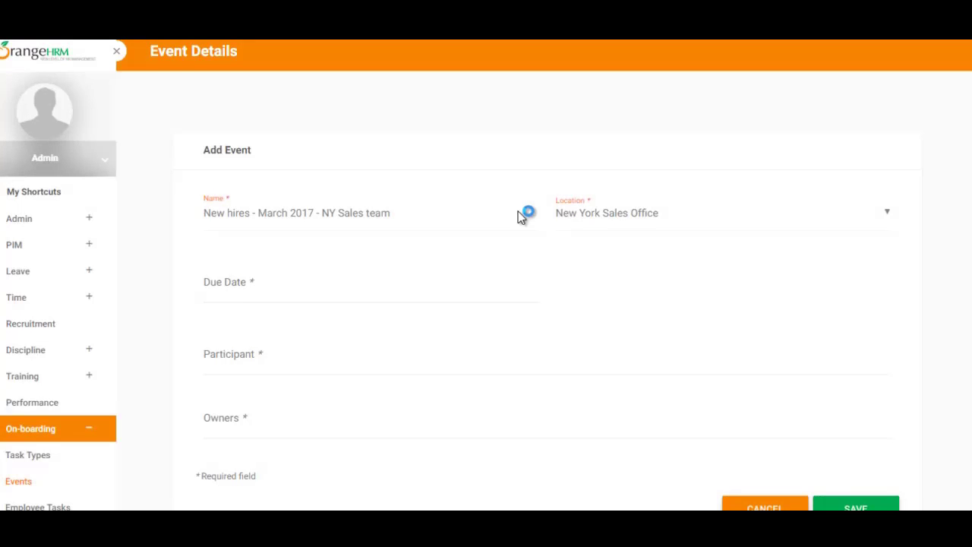
- Set the event due date to 2017-03-31
key("Tab")
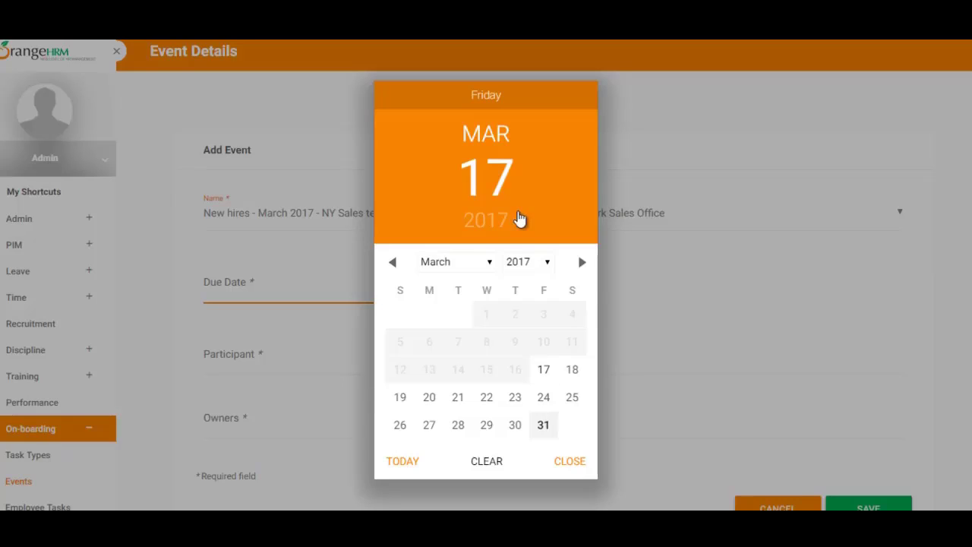
key("Return")
- Add the first event participant from the employee suggestions
scroll(521, 218, "down", 2)
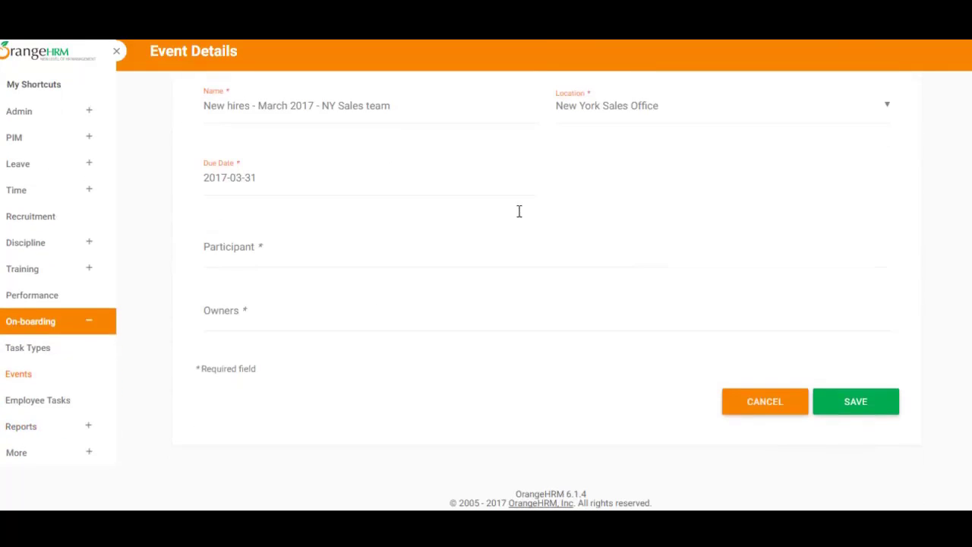
left_click(519, 211)
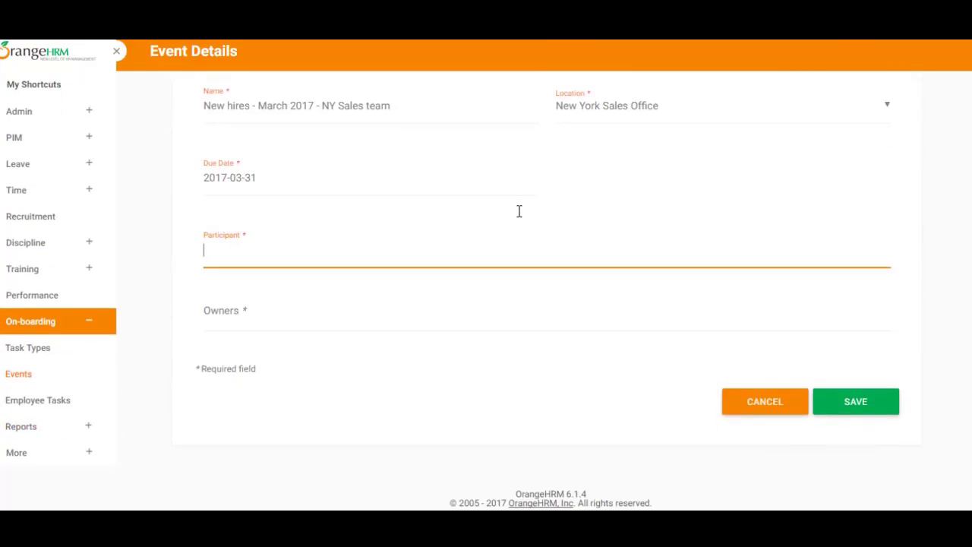
left_click(519, 211)
left_click(519, 211)
left_click_drag(258, 105, 204, 105)
left_click(519, 211)
type("cla")
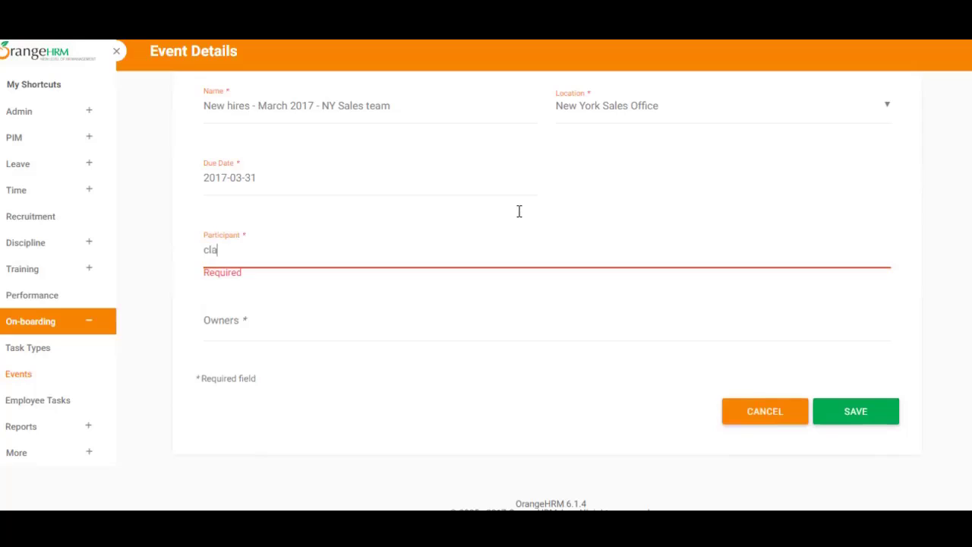
key("BackSpace")
key("BackSpace")
type("n")
key("Return")
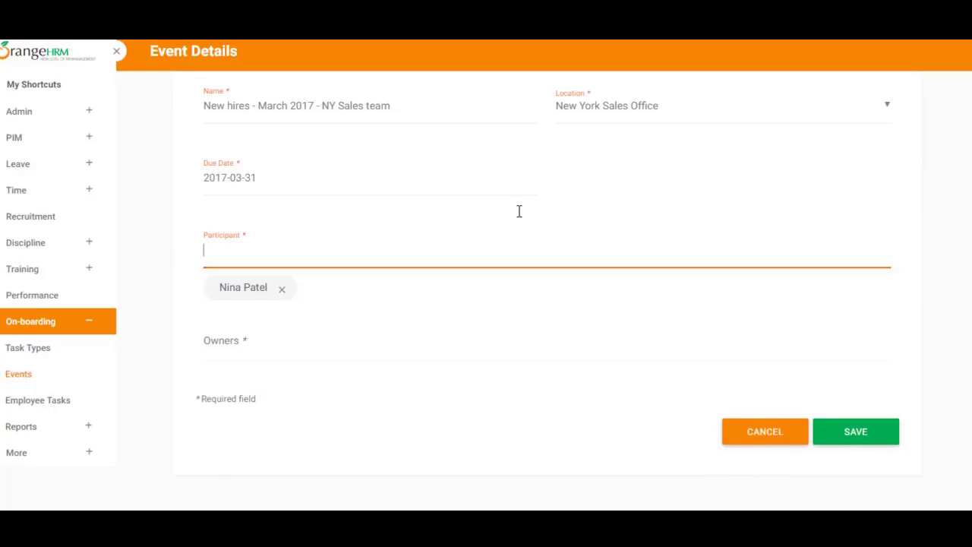
- Add a second participant by choosing the next suggested employee
type("ni")
key("Down")
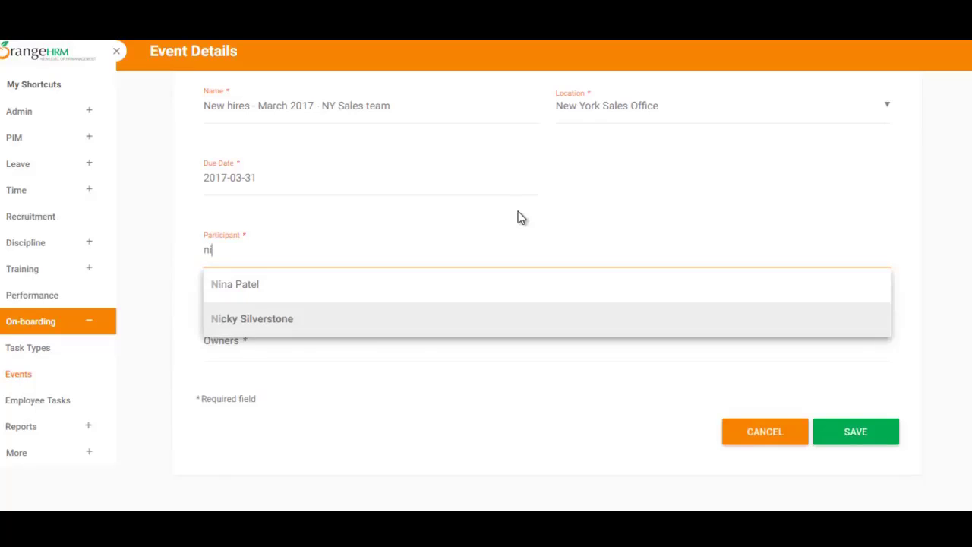
key("Return")
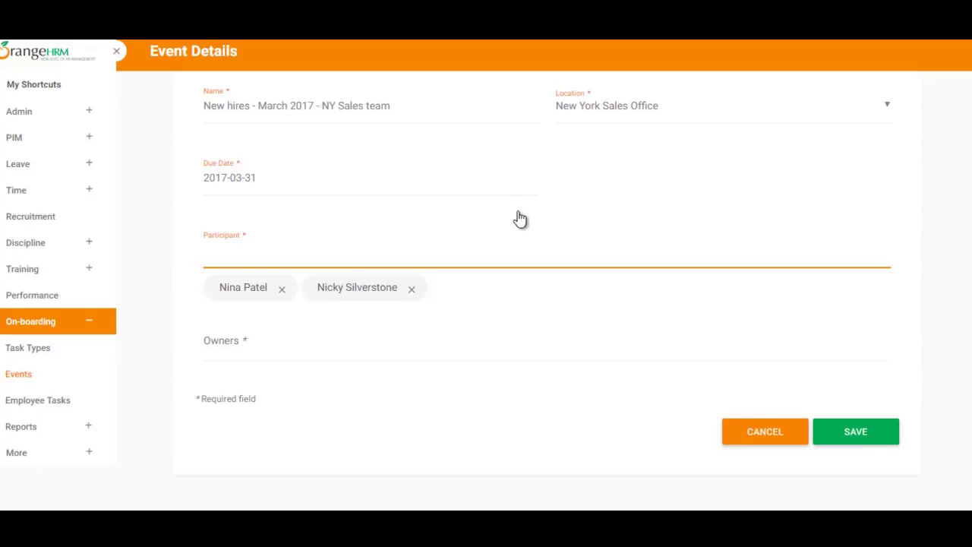
- Assign the suggested employee as event owner and save the event
scroll(518, 211, "down", 1)
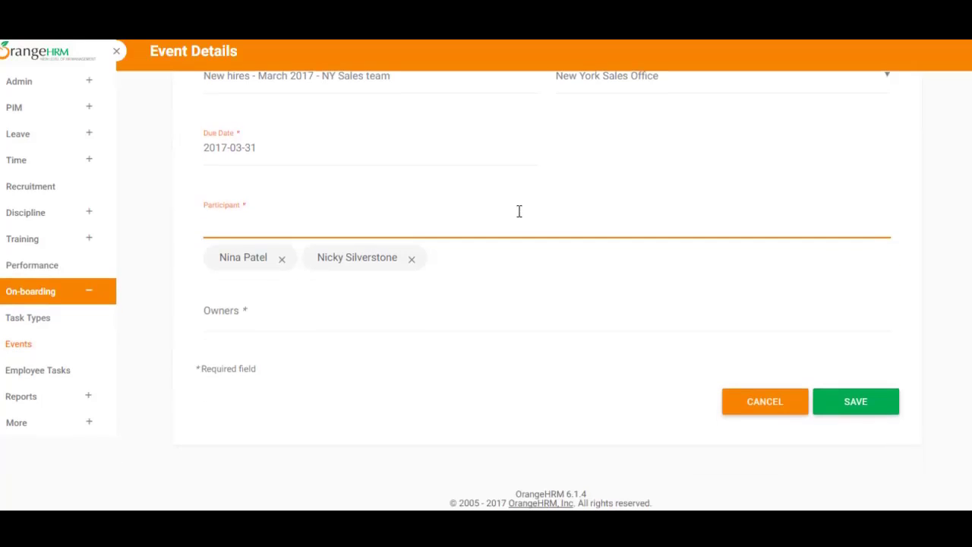
key("Tab")
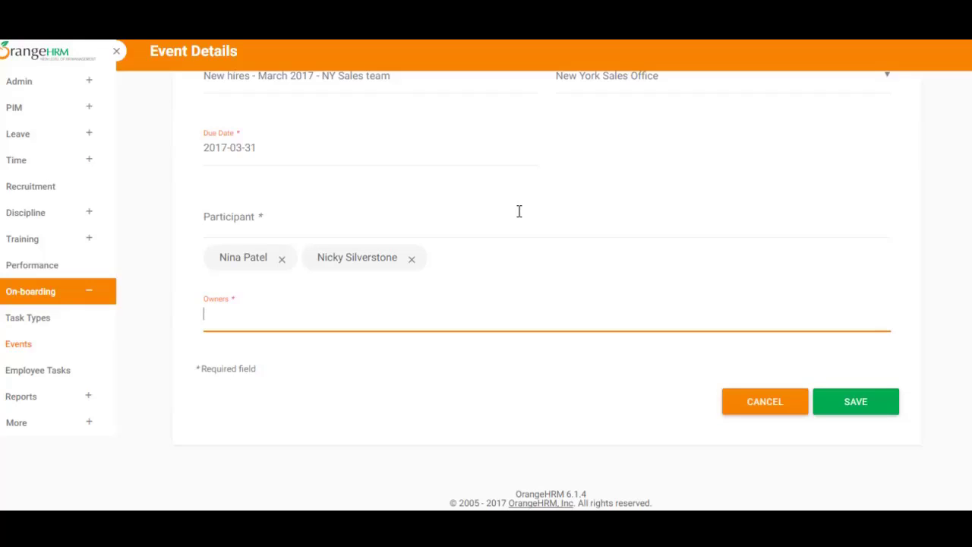
type("anth")
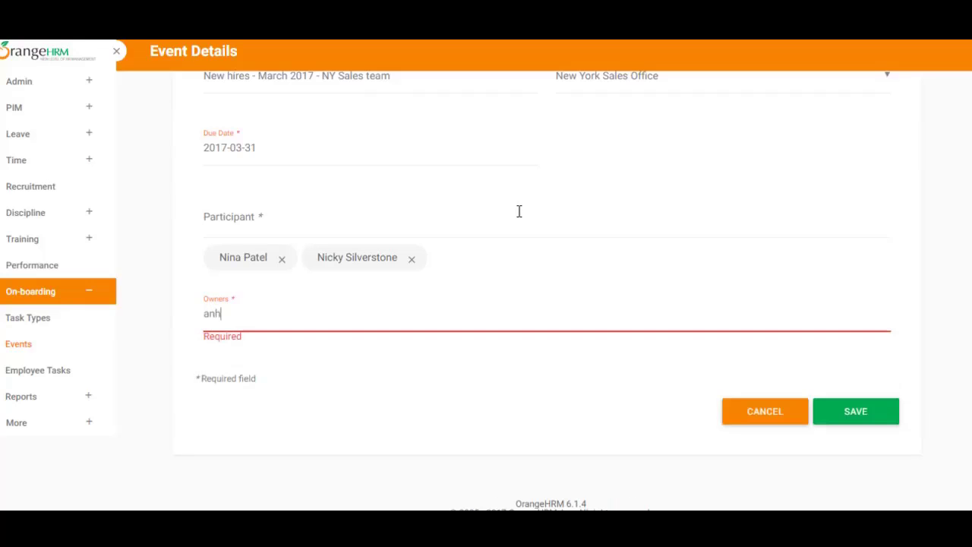
key("Return")
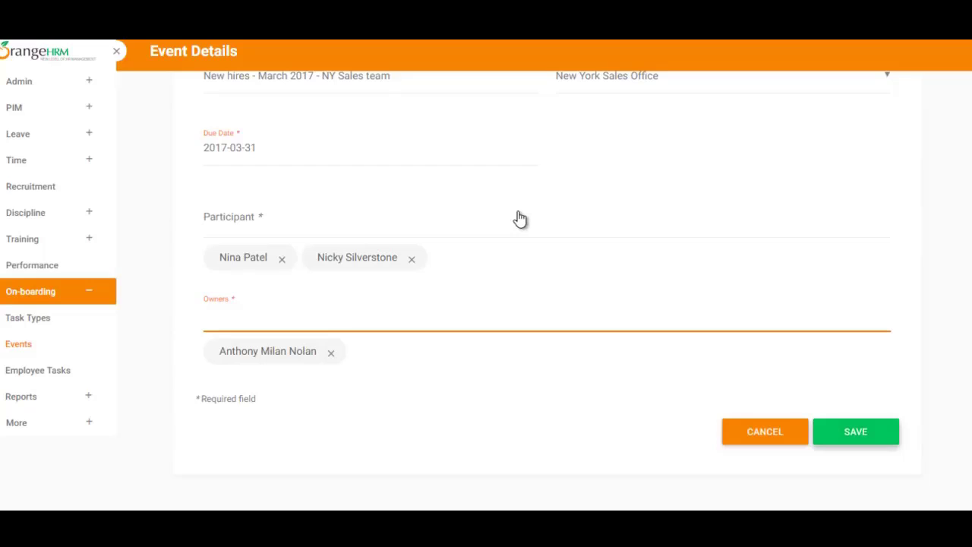
scroll(519, 219, "up", 2)
scroll(520, 219, "down", 2)
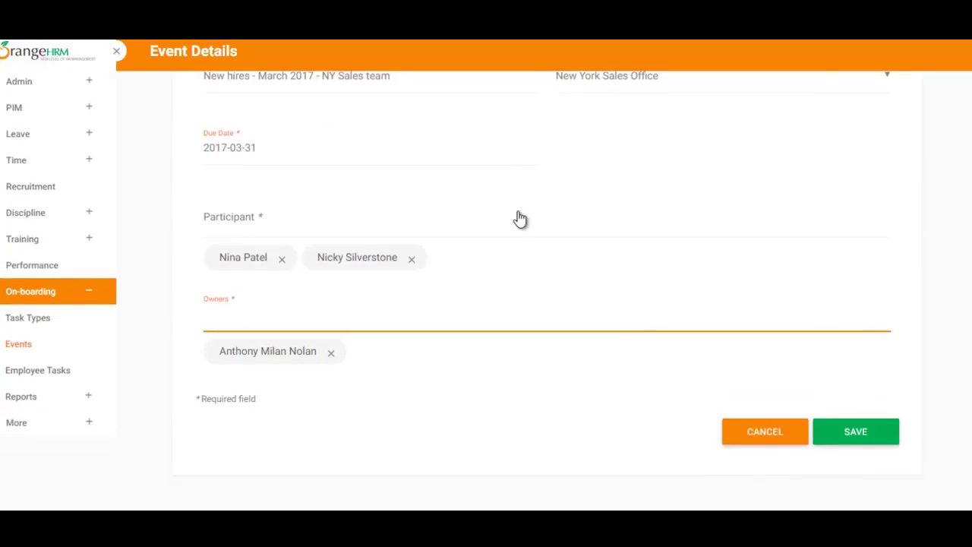
key("Return")
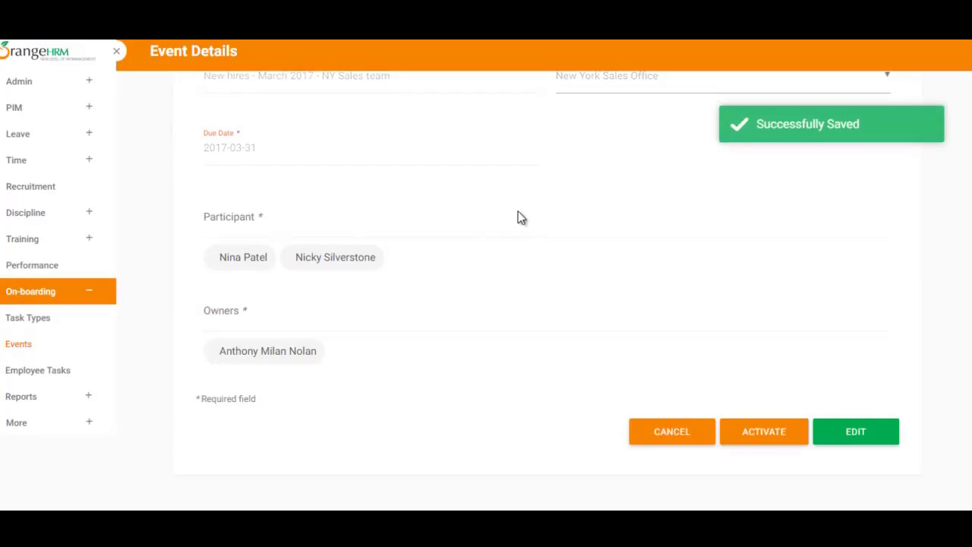
- Activate the saved event to bring up the task-type confirmation dialog
scroll(519, 219, "up", 2)
scroll(519, 219, "down", 3)
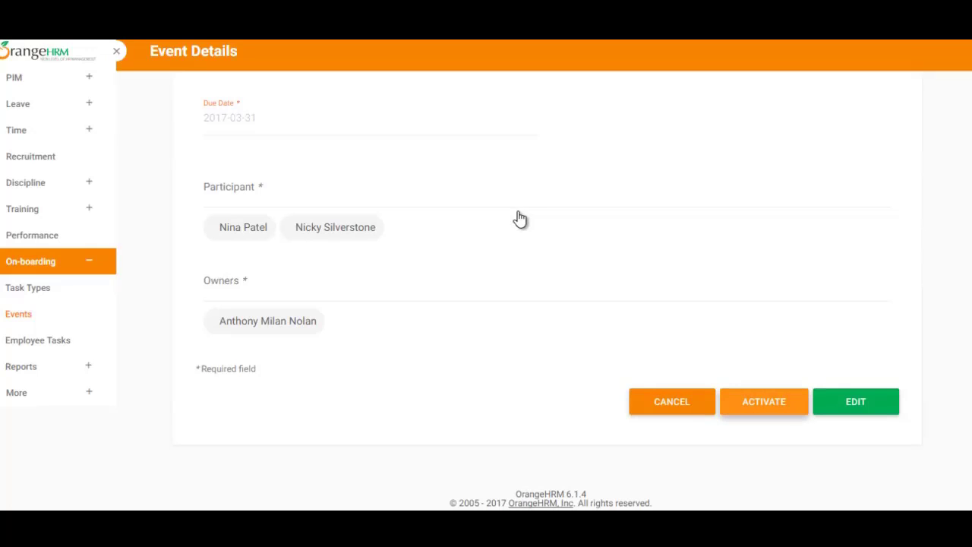
key("Return")
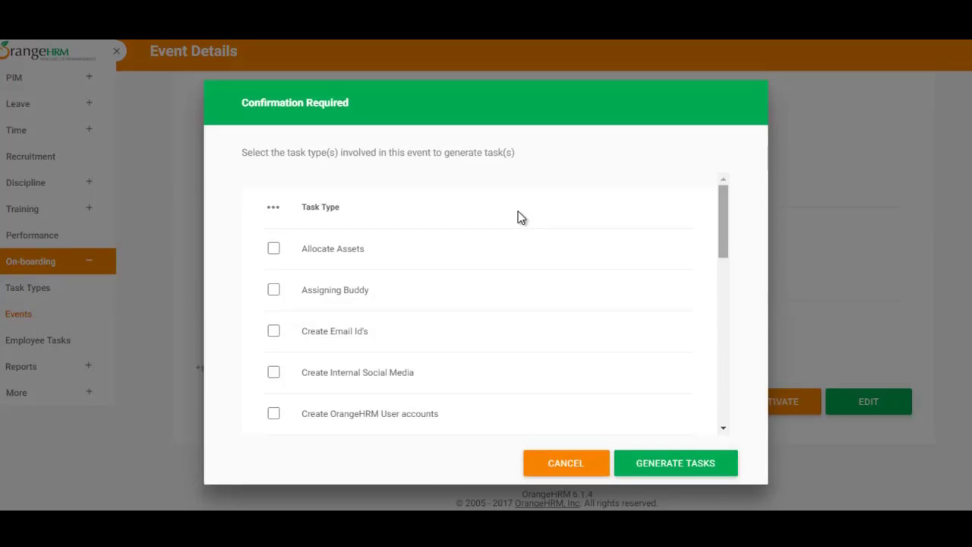
- Tick the Provide laptop and mouse task type in the Confirmation Required dialog
scroll(520, 217, "down", 1)
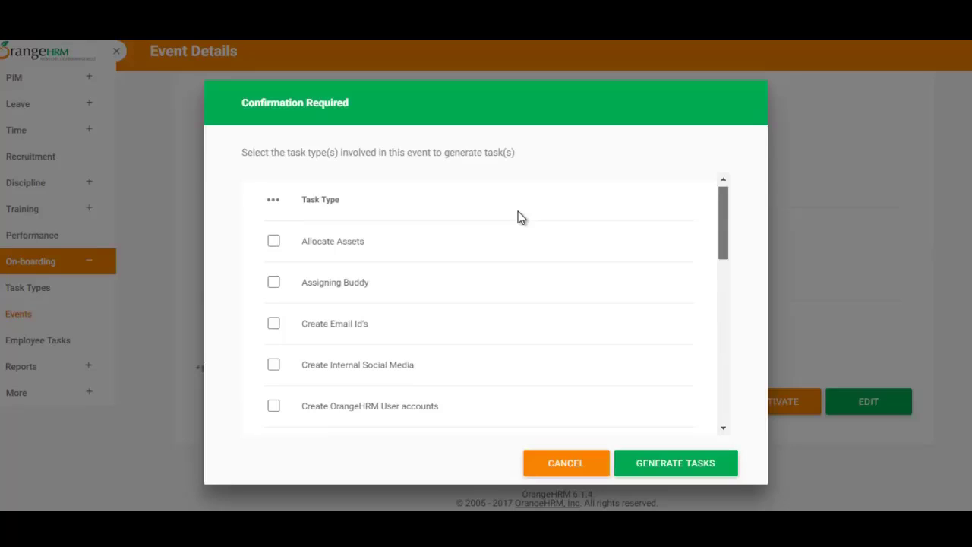
triple_click(519, 211)
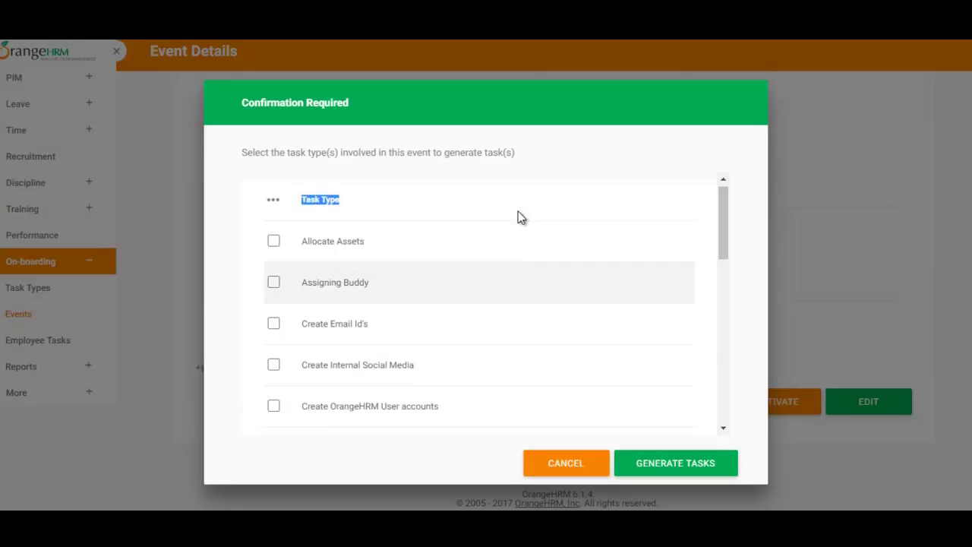
scroll(520, 218, "down", 1)
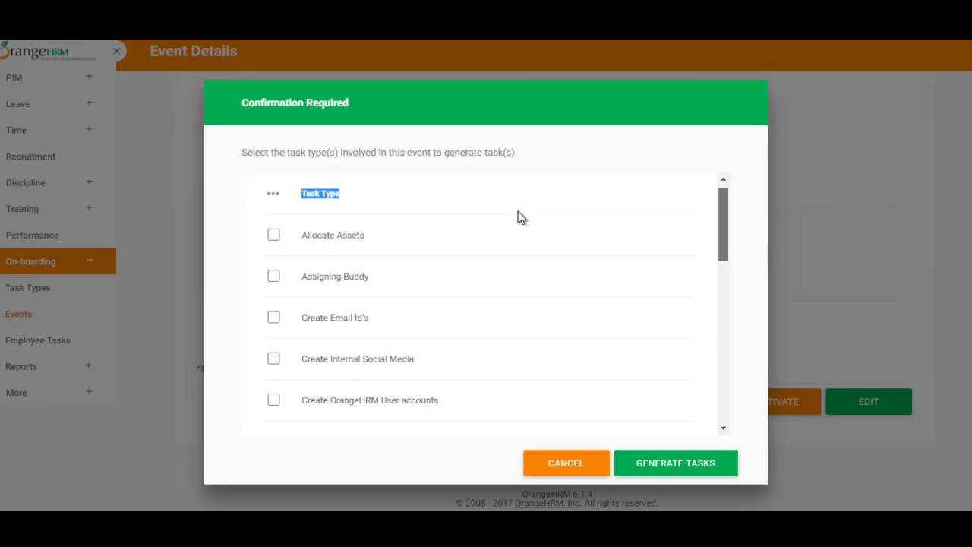
scroll(520, 218, "down", 5)
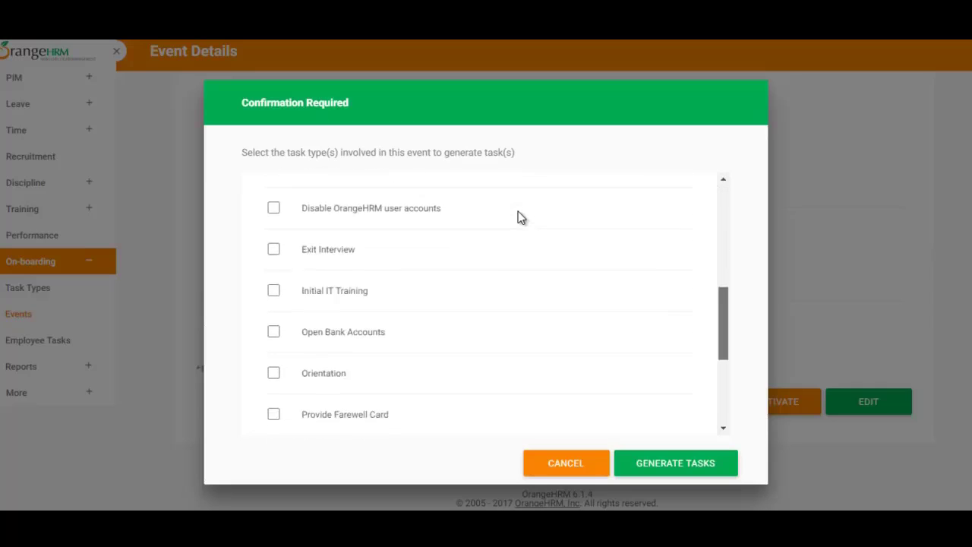
scroll(520, 218, "down", 5)
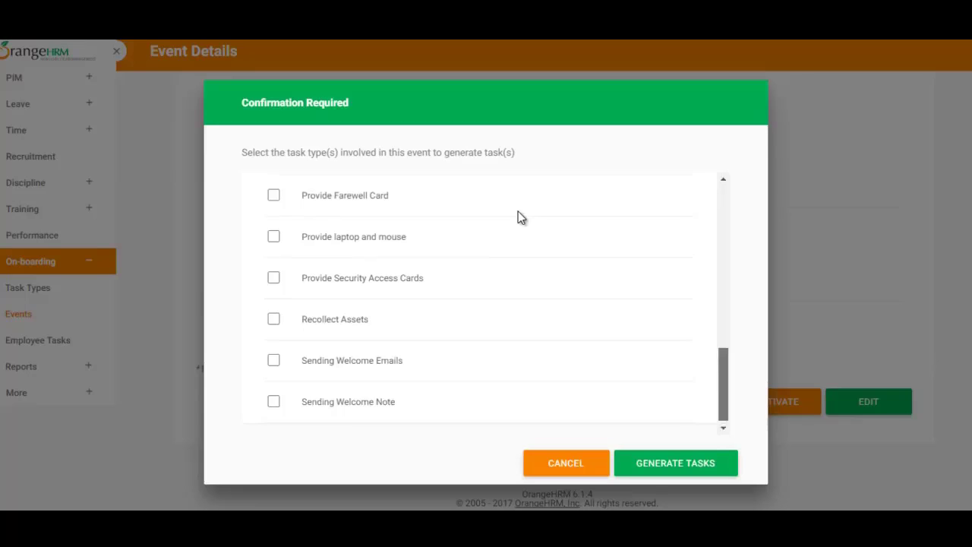
scroll(520, 218, "up", 1)
left_click(273, 263)
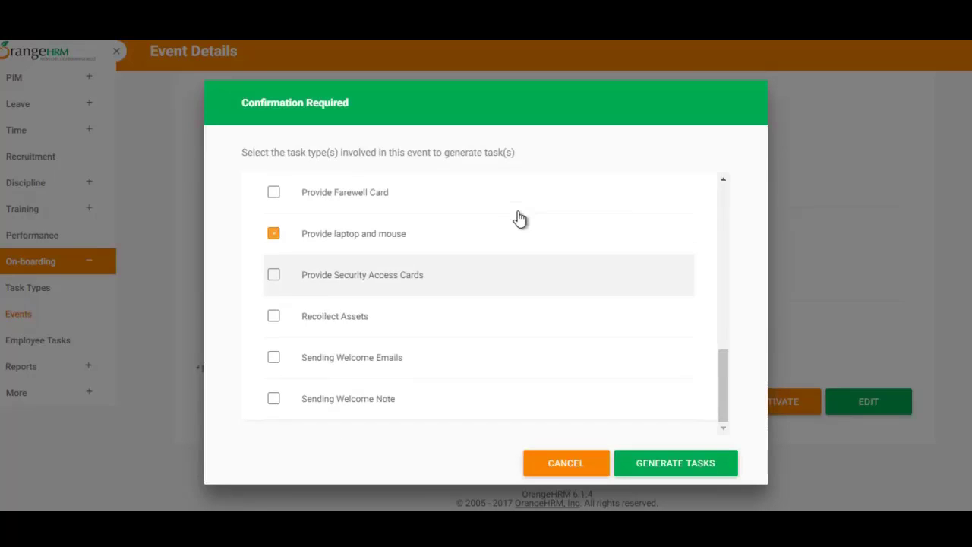
- Tick the Orientation task type and review all four selected task types
scroll(520, 218, "up", 4)
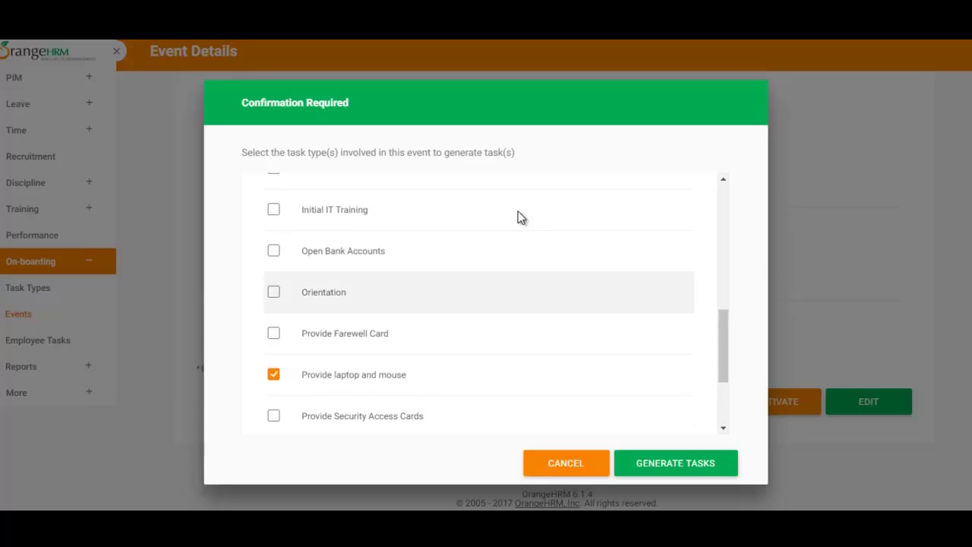
left_click(273, 291)
scroll(520, 218, "up", 4)
scroll(520, 218, "up", 4)
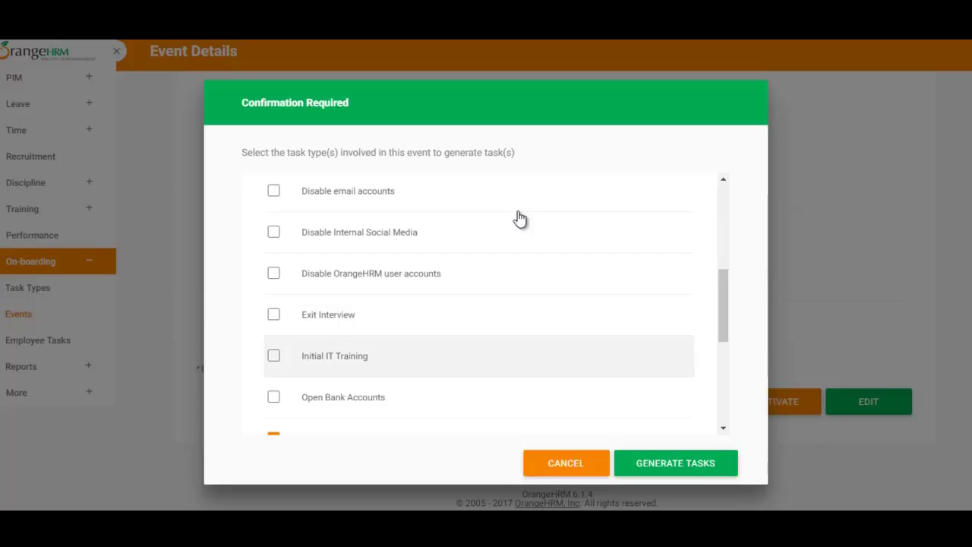
scroll(520, 218, "down", 8)
scroll(520, 218, "up", 10)
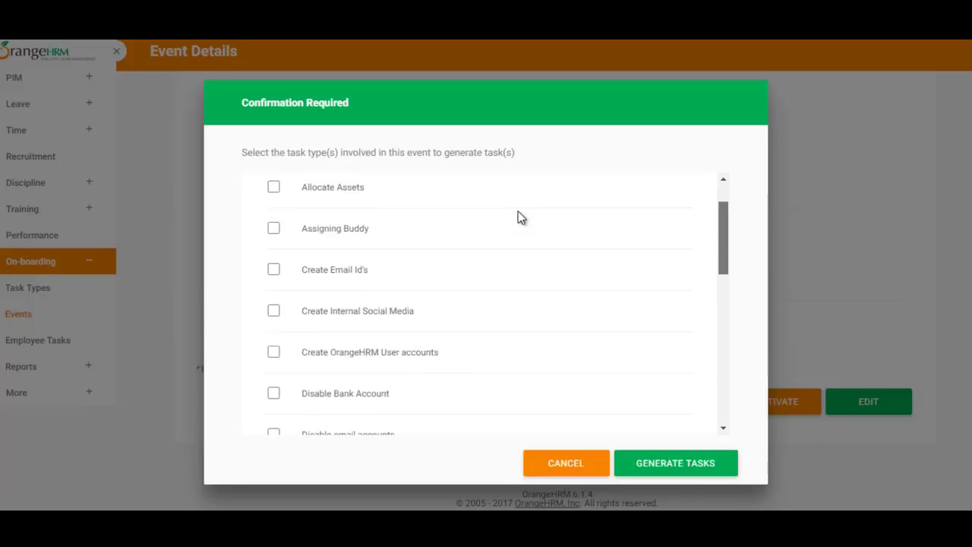
scroll(520, 218, "down", 4)
scroll(521, 217, "up", 1)
scroll(520, 218, "up", 5)
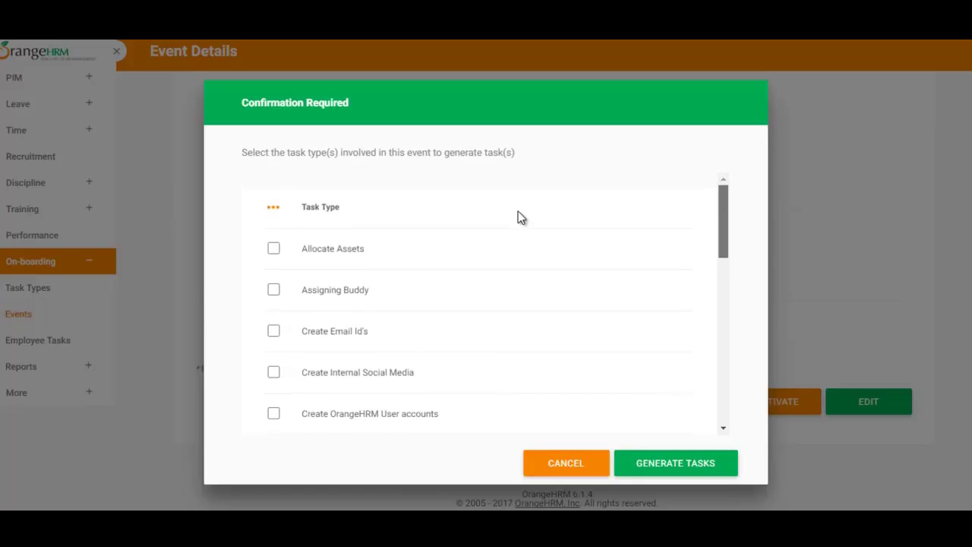
scroll(520, 218, "down", 2)
scroll(520, 218, "down", 1)
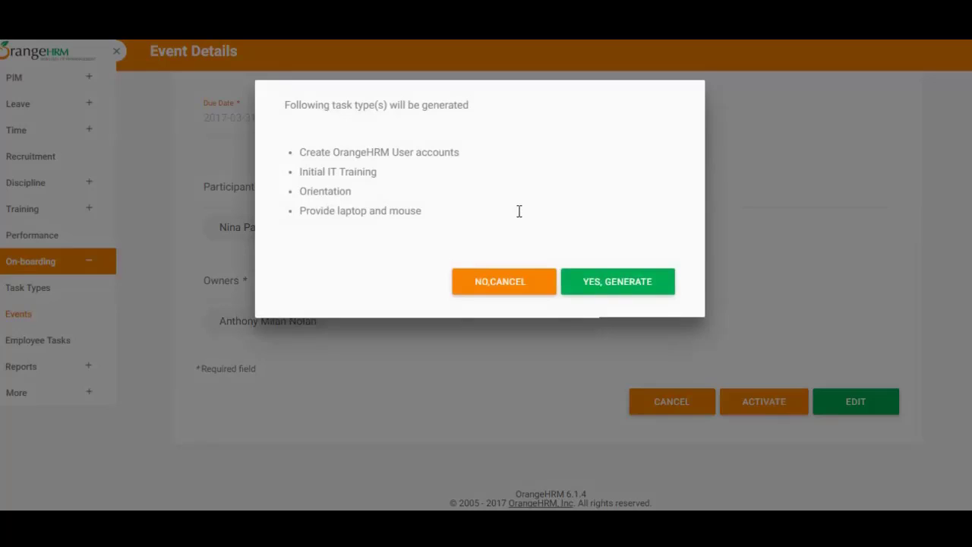
- Confirm generating the four listed task types for both new hires, due 2017-03-31
left_click_drag(296, 152, 518, 211)
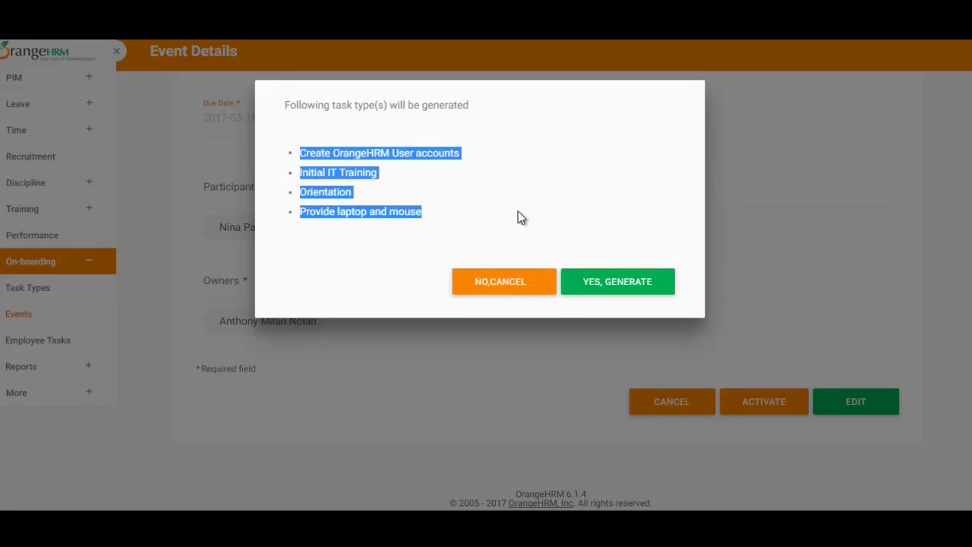
key("Return")
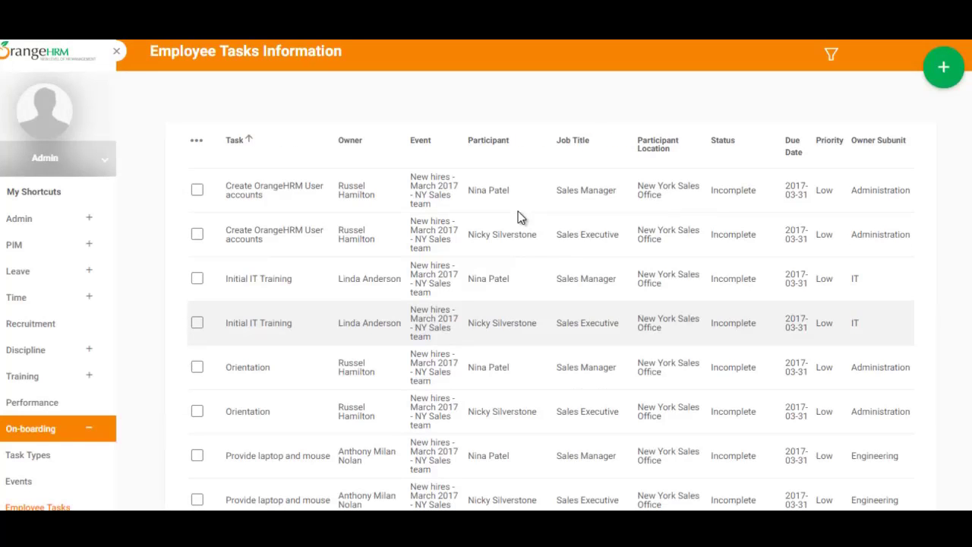
scroll(519, 218, "down", 2)
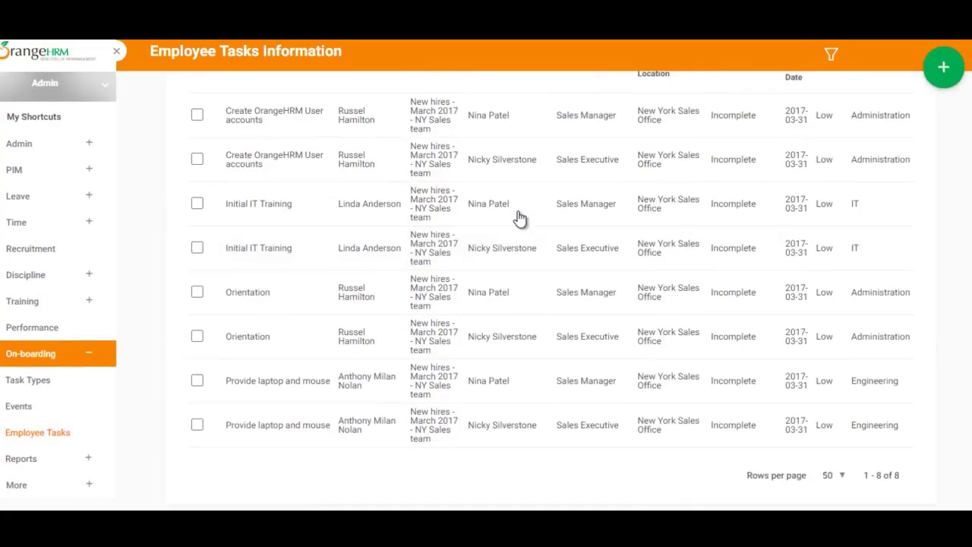
scroll(520, 218, "up", 2)
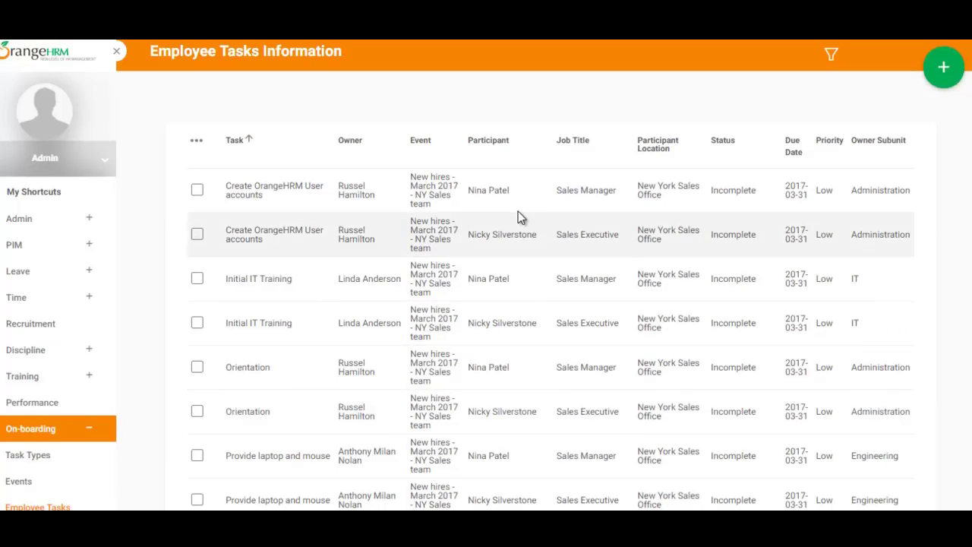
left_click_drag(410, 177, 431, 205)
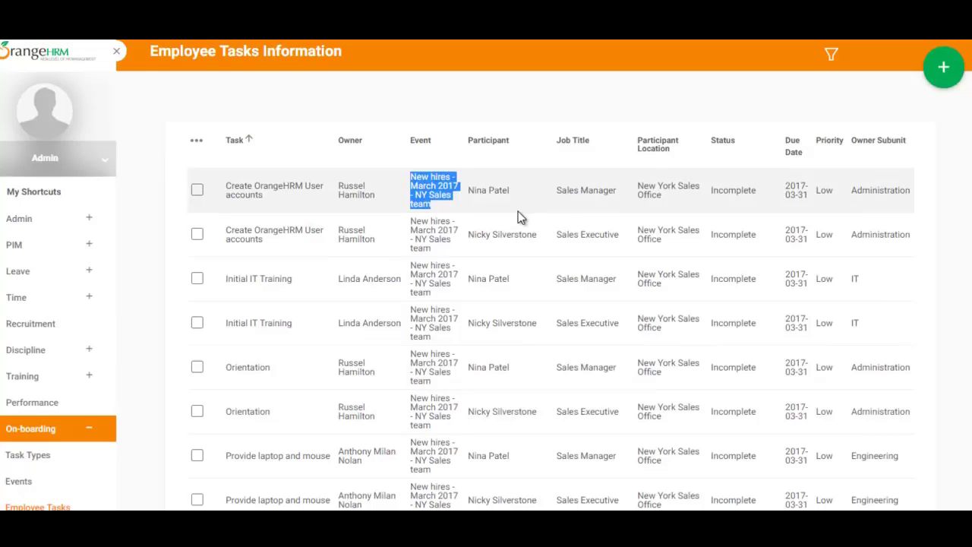
scroll(519, 217, "down", 1)
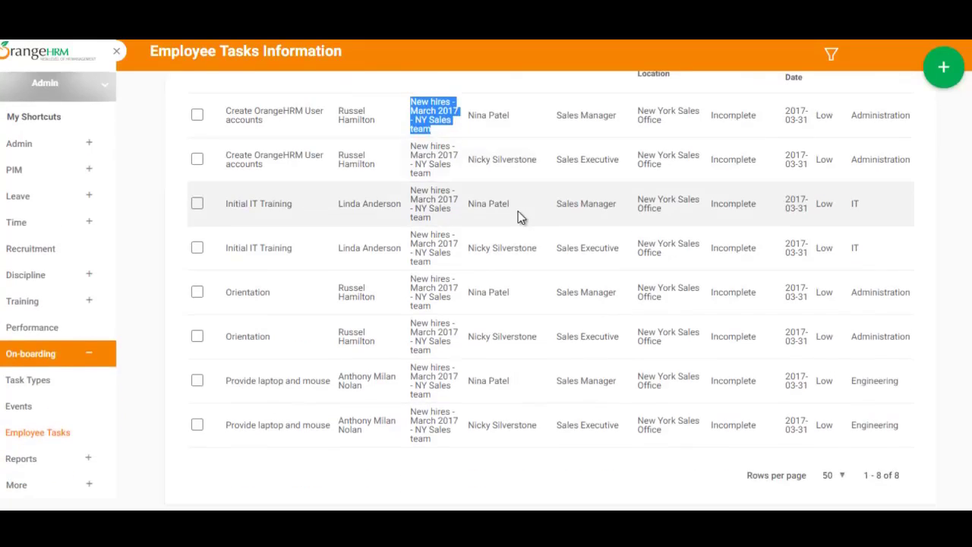
left_click(519, 211)
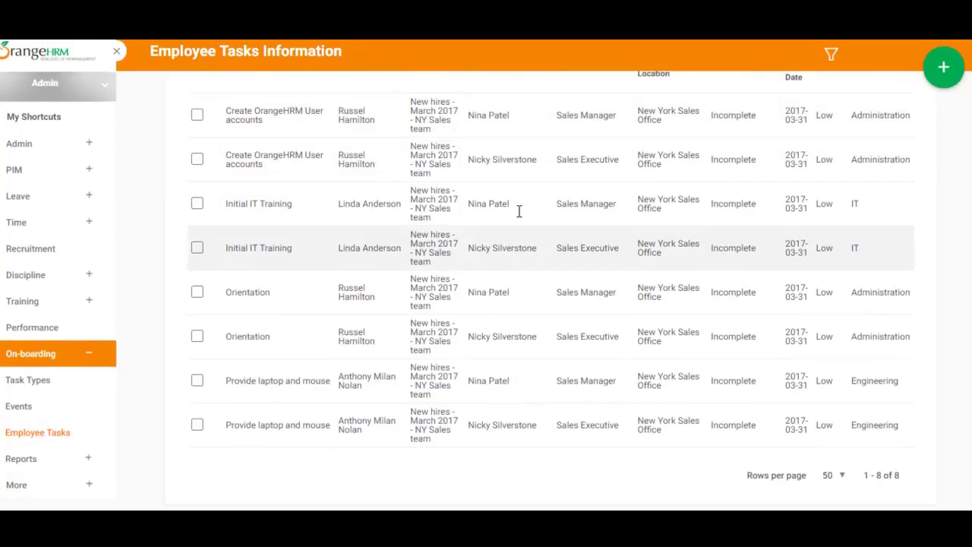
scroll(517, 214, "down", 1)
scroll(517, 215, "up", 2)
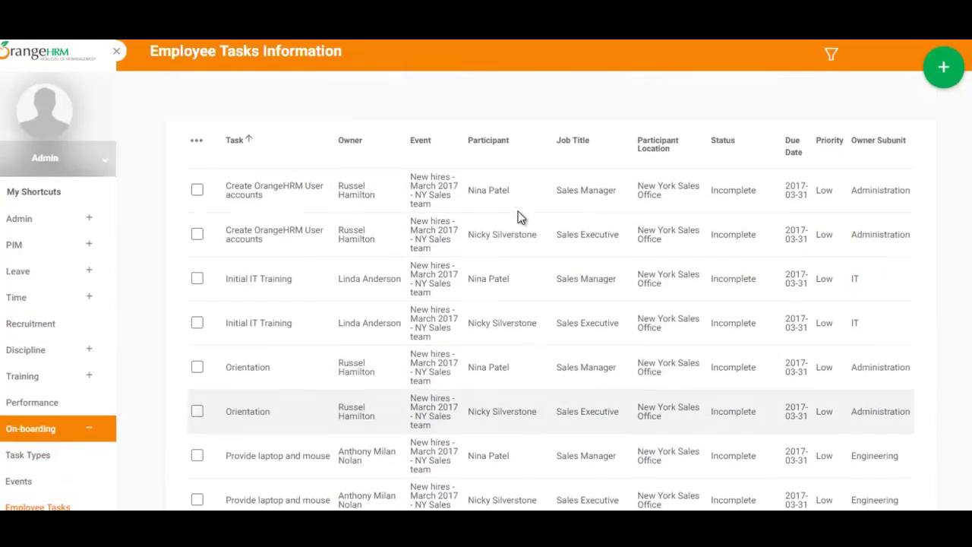
scroll(518, 217, "down", 2)
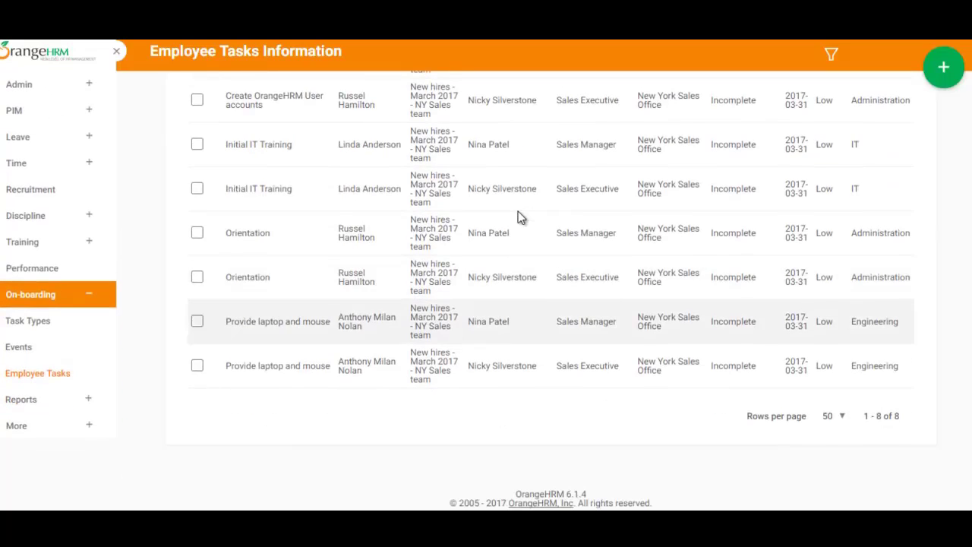
scroll(519, 218, "up", 2)
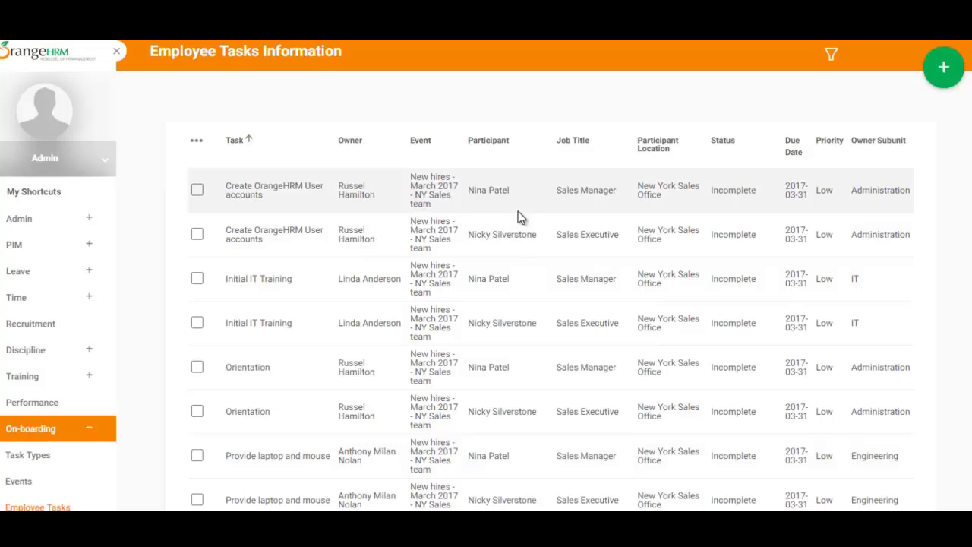
scroll(521, 218, "down", 1)
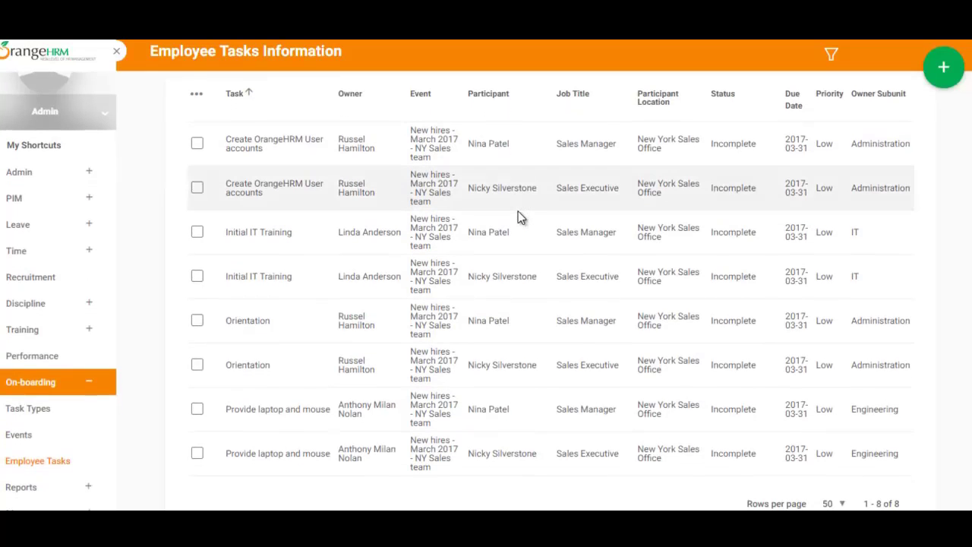
left_click_drag(338, 140, 376, 150)
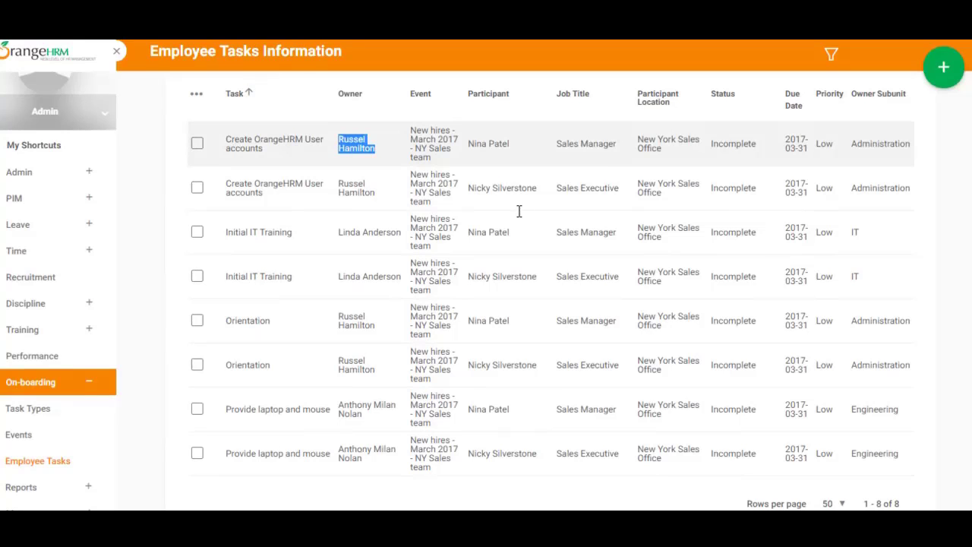
left_click_drag(338, 183, 376, 194)
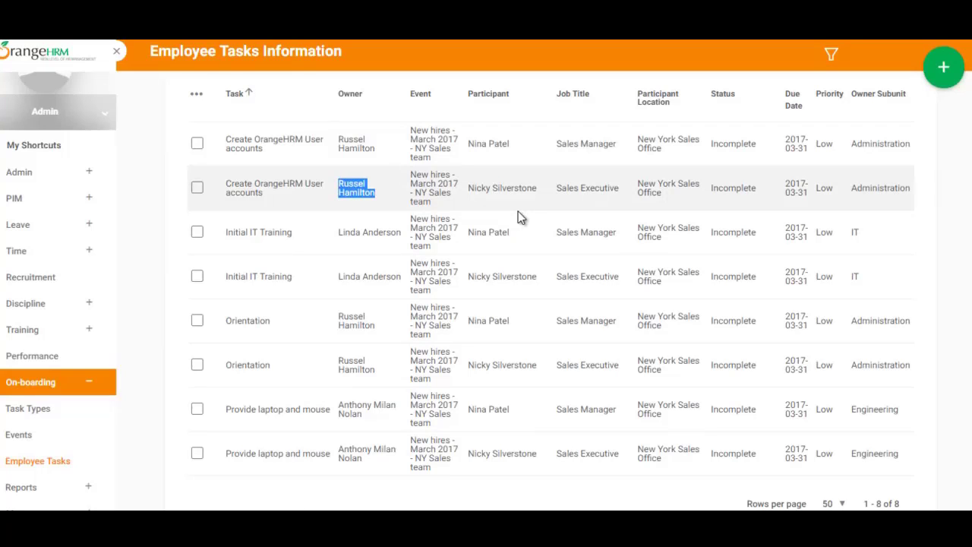
left_click_drag(338, 232, 409, 231)
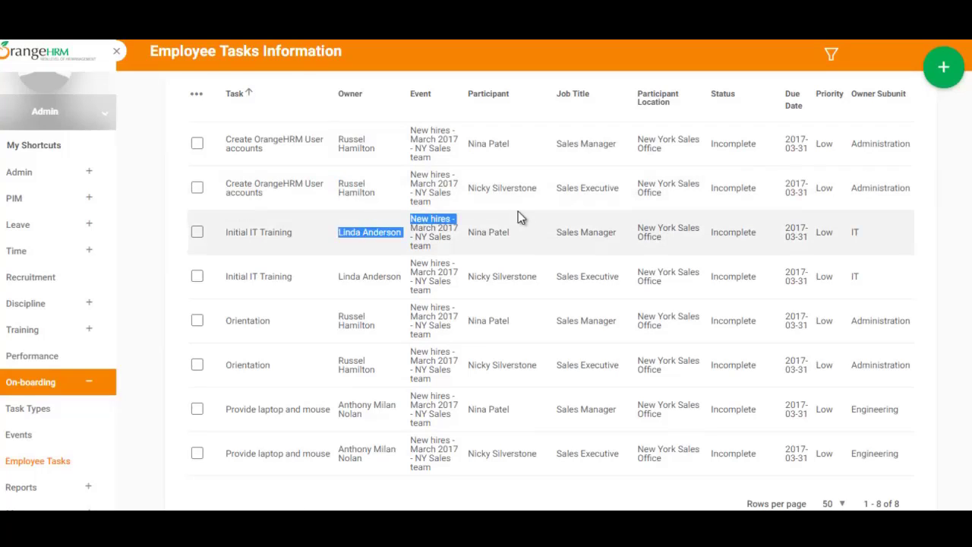
left_click_drag(339, 316, 375, 326)
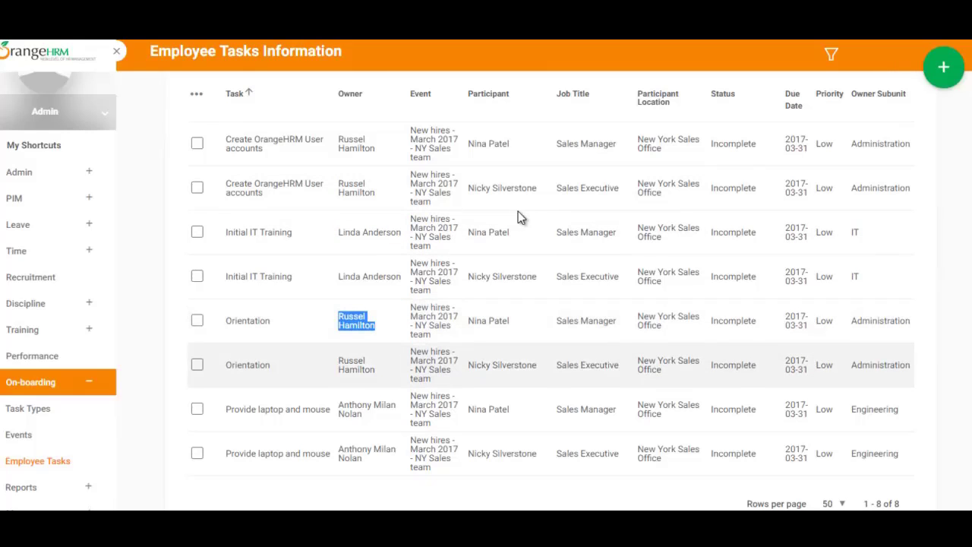
left_click_drag(339, 404, 361, 415)
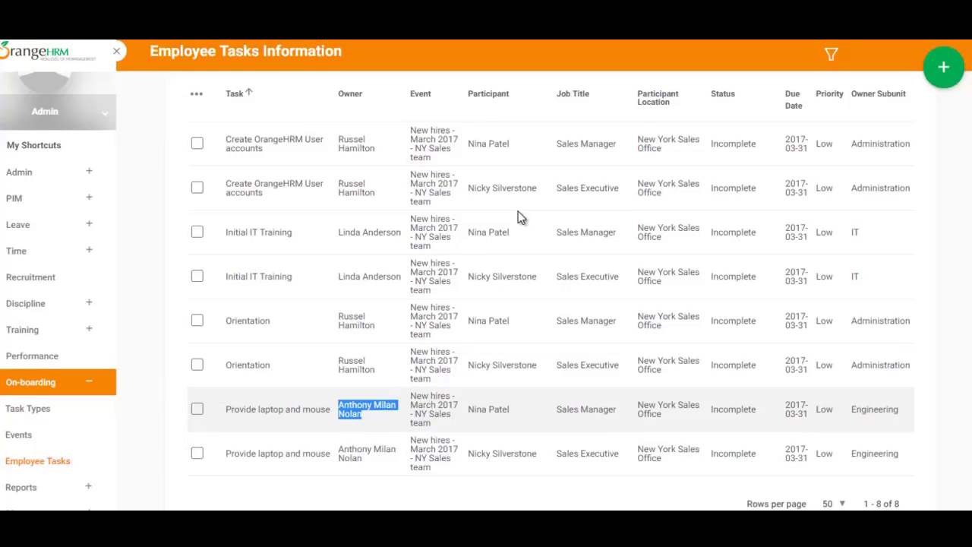
scroll(520, 218, "down", 2)
scroll(520, 218, "up", 3)
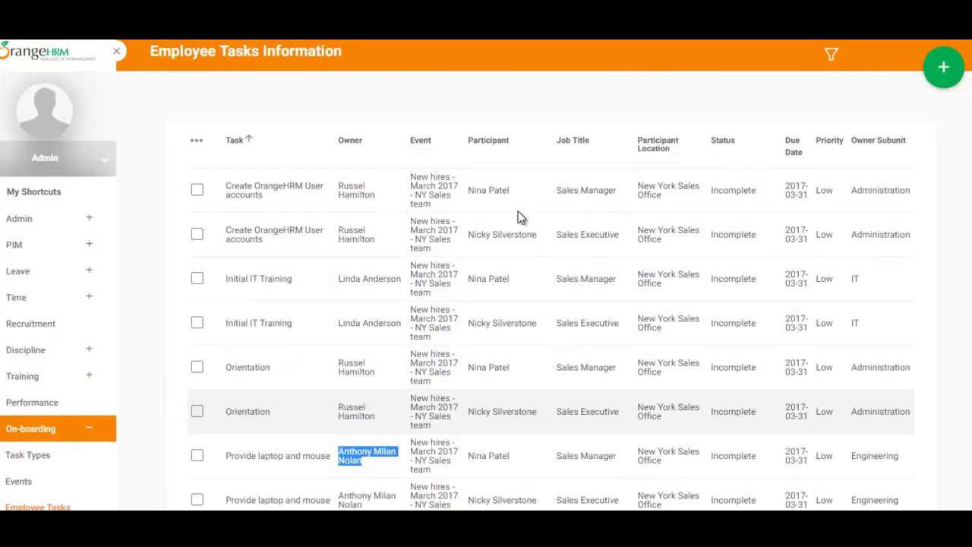
scroll(520, 218, "down", 2)
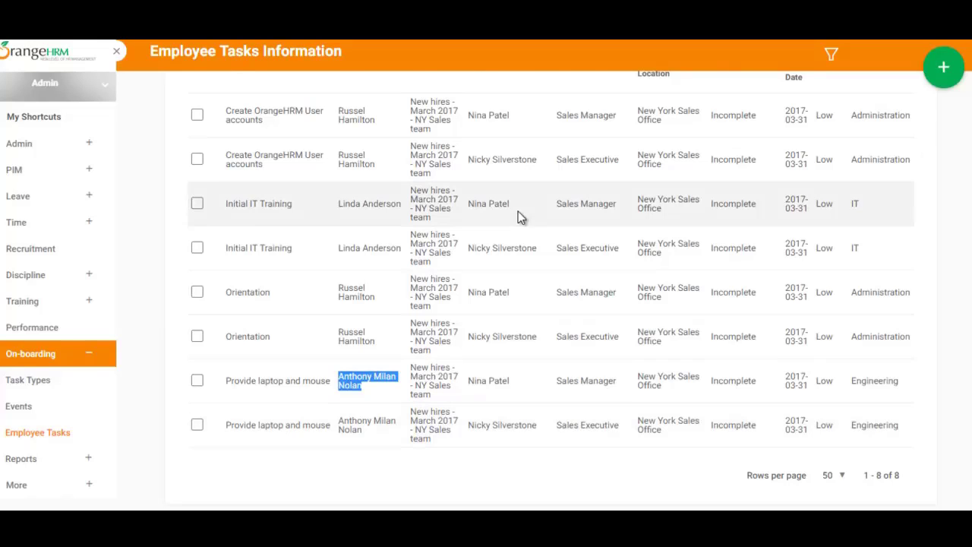
scroll(520, 217, "up", 2)
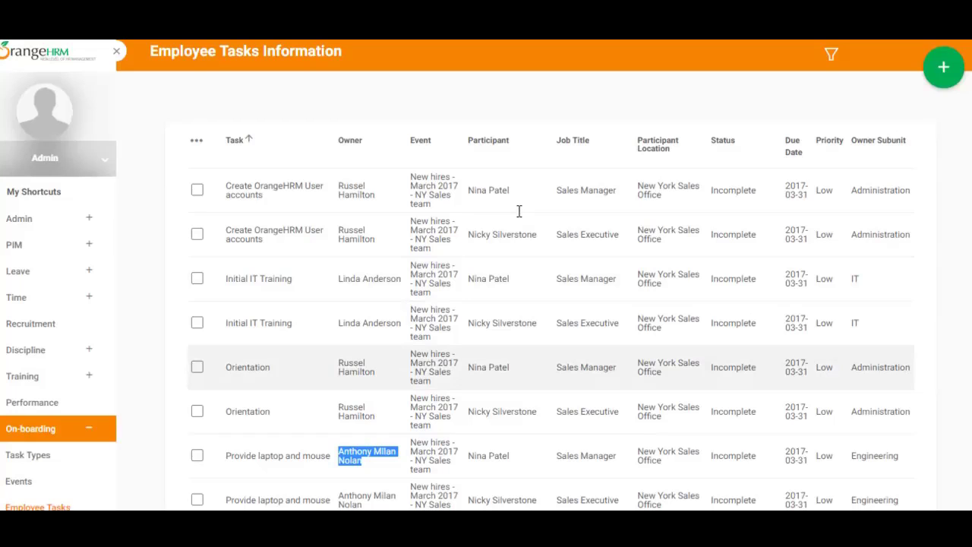
left_click(520, 217)
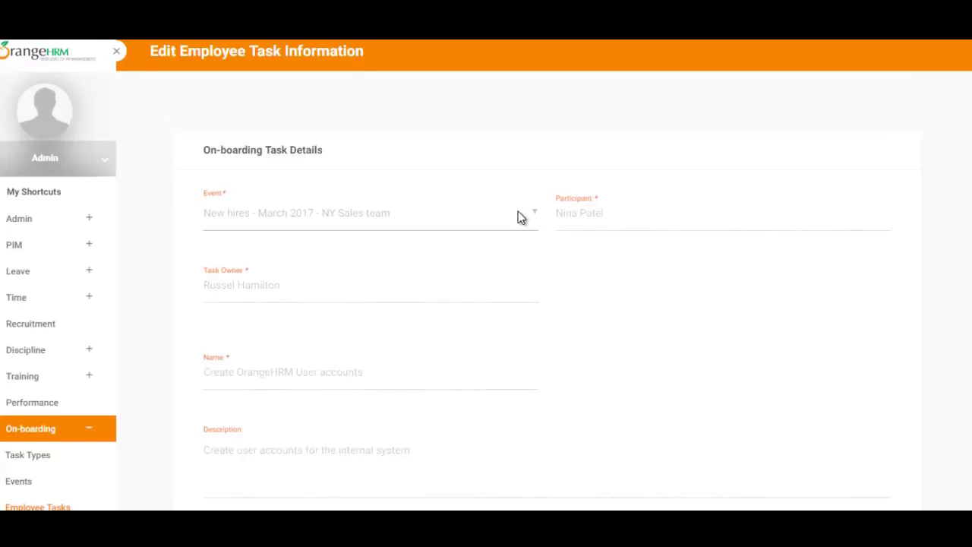
scroll(520, 217, "down", 2)
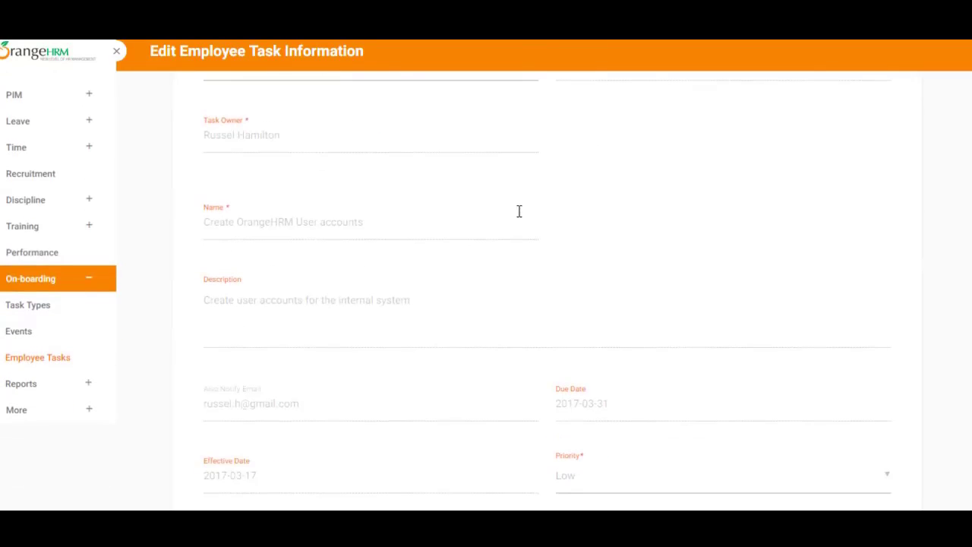
scroll(520, 217, "down", 2)
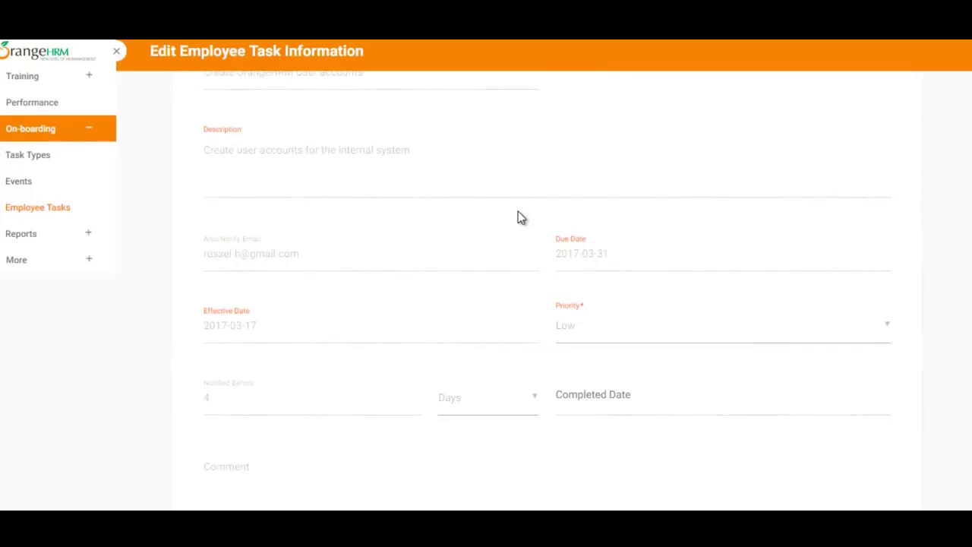
scroll(520, 217, "up", 4)
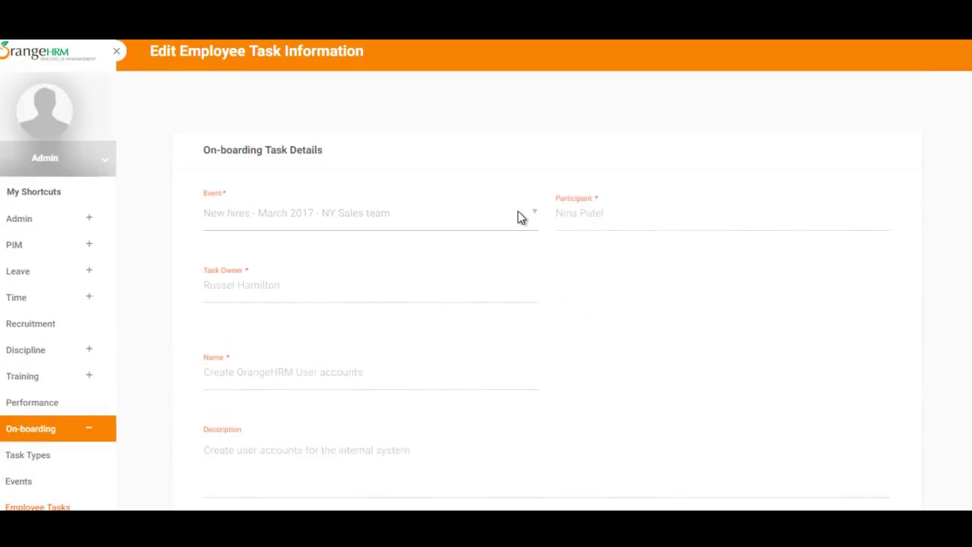
scroll(521, 218, "down", 1)
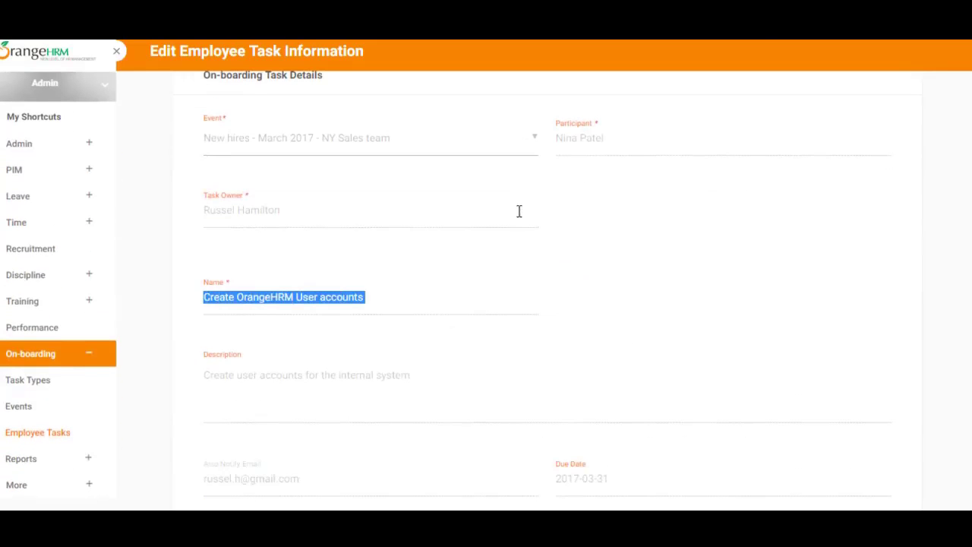
scroll(520, 217, "down", 3)
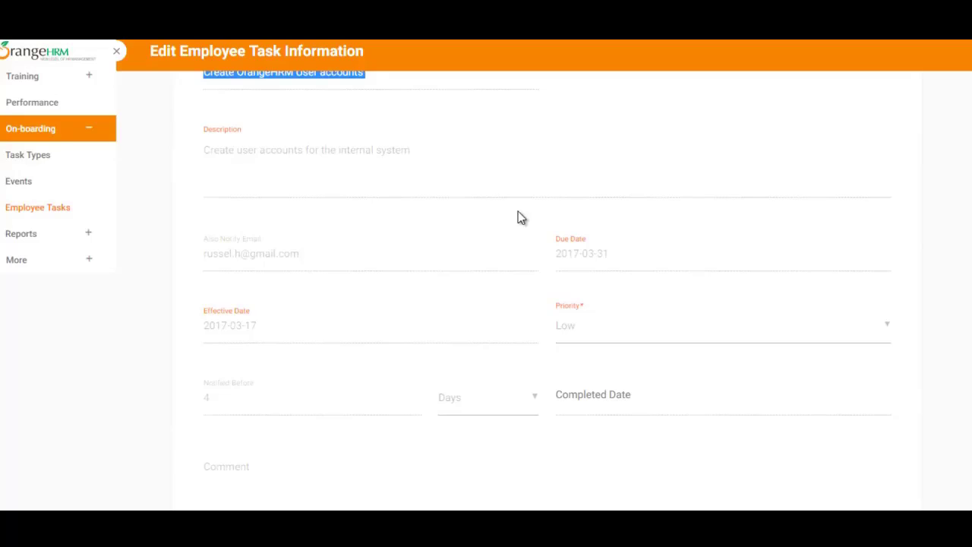
- Mark the sales manager's Create OrangeHRM User accounts task Complete, dated 2017-03-17
scroll(520, 211, "down", 3)
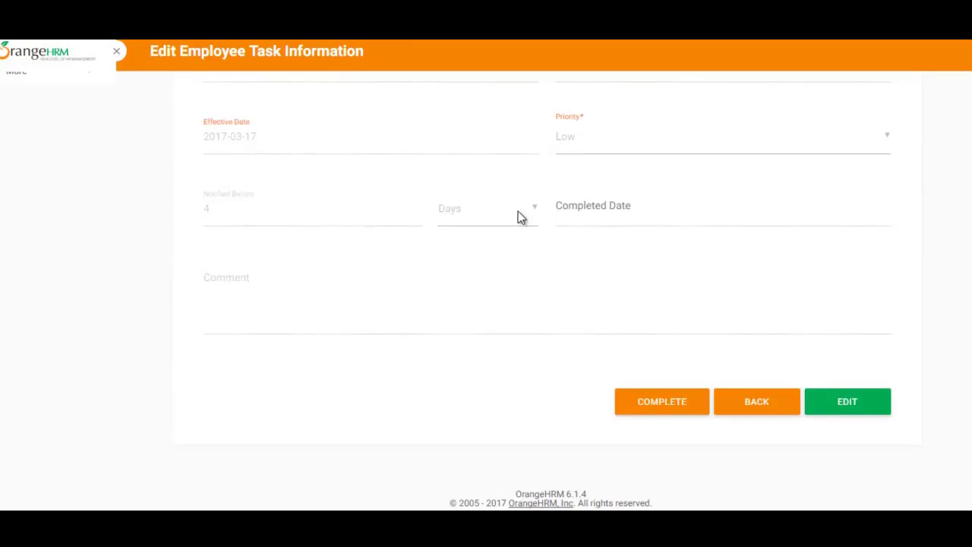
scroll(519, 218, "up", 1)
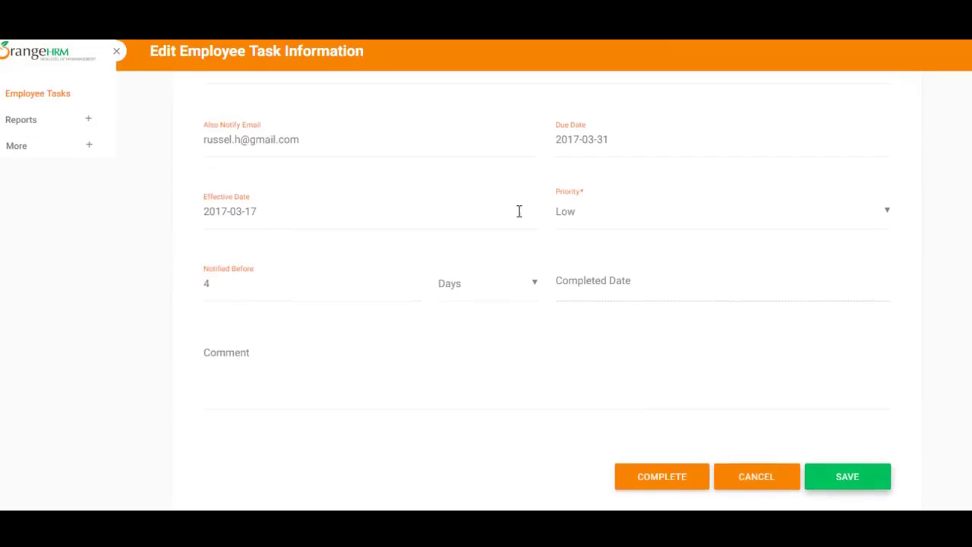
scroll(519, 218, "up", 4)
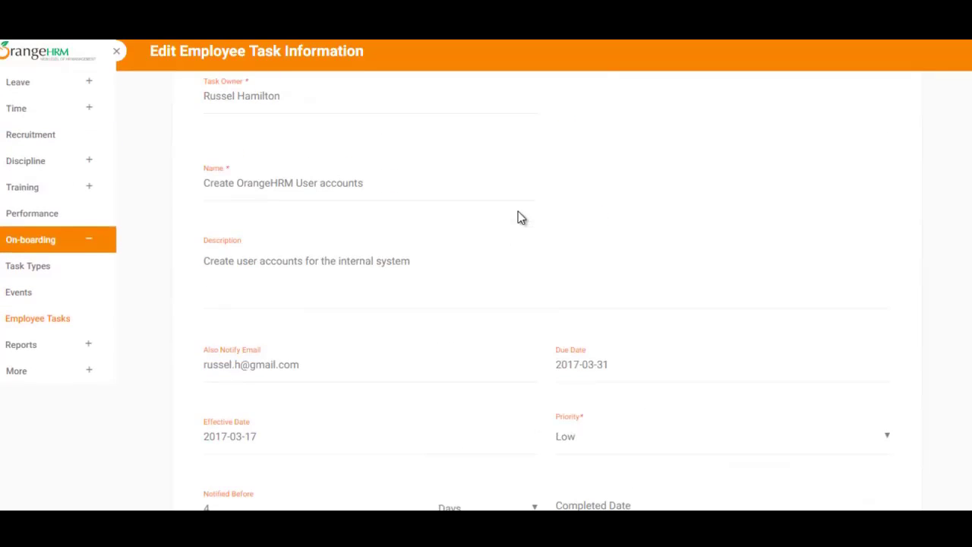
scroll(519, 218, "down", 4)
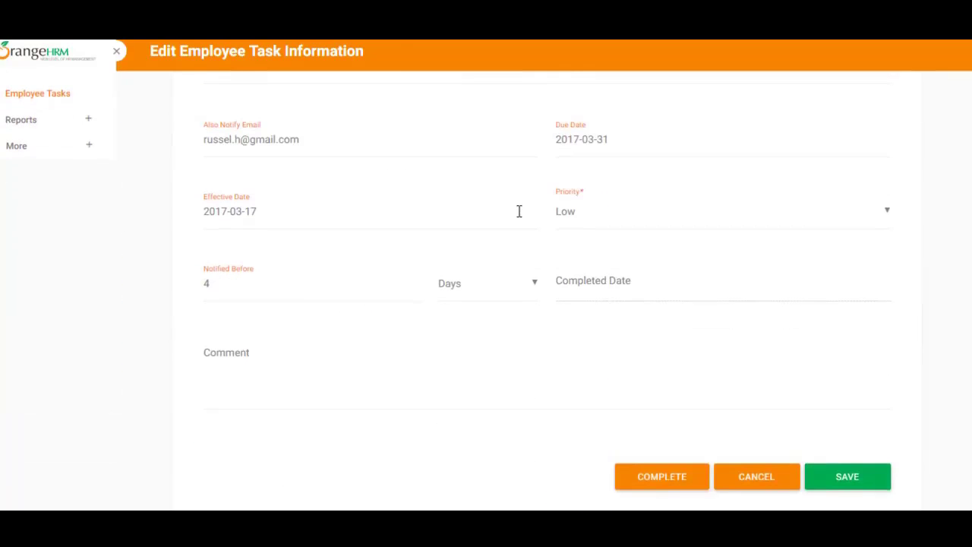
left_click(488, 283)
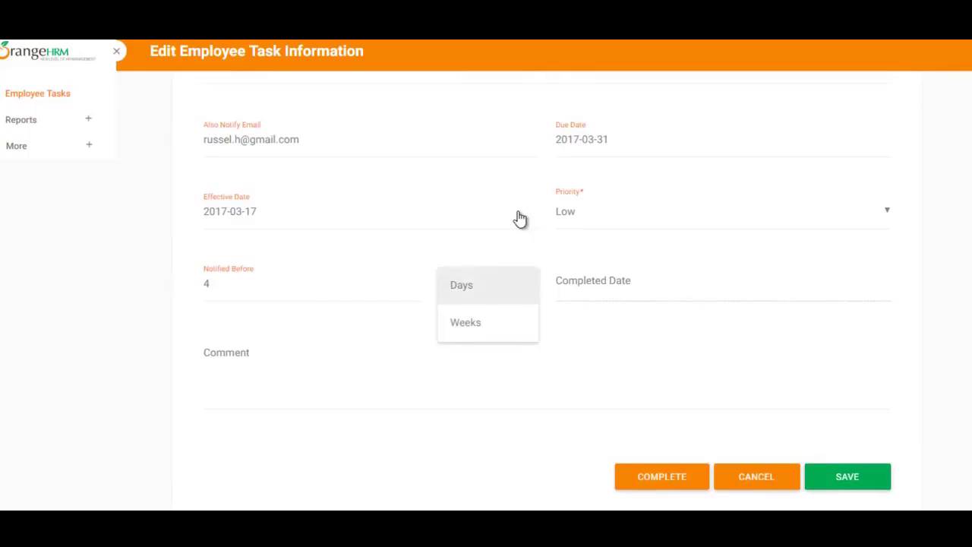
left_click(312, 284)
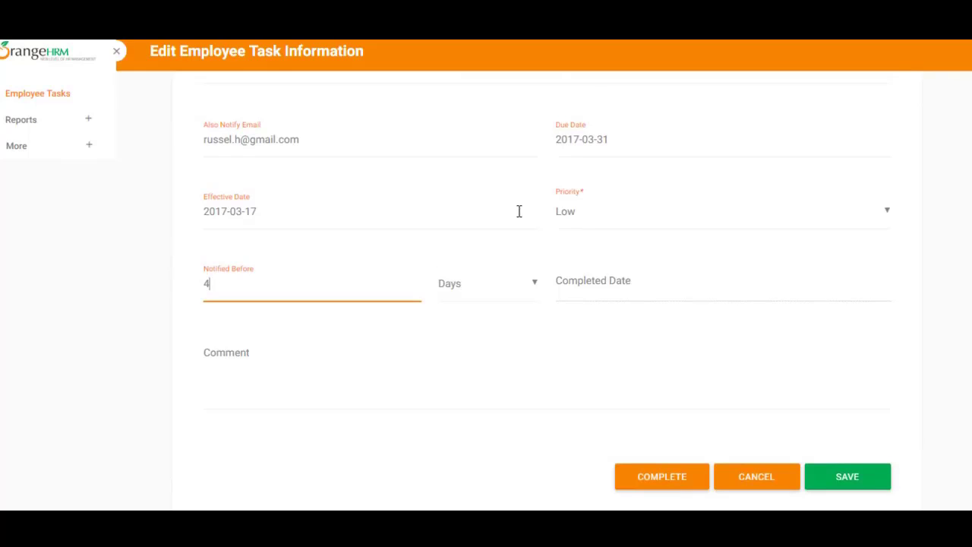
scroll(519, 213, "down", 1)
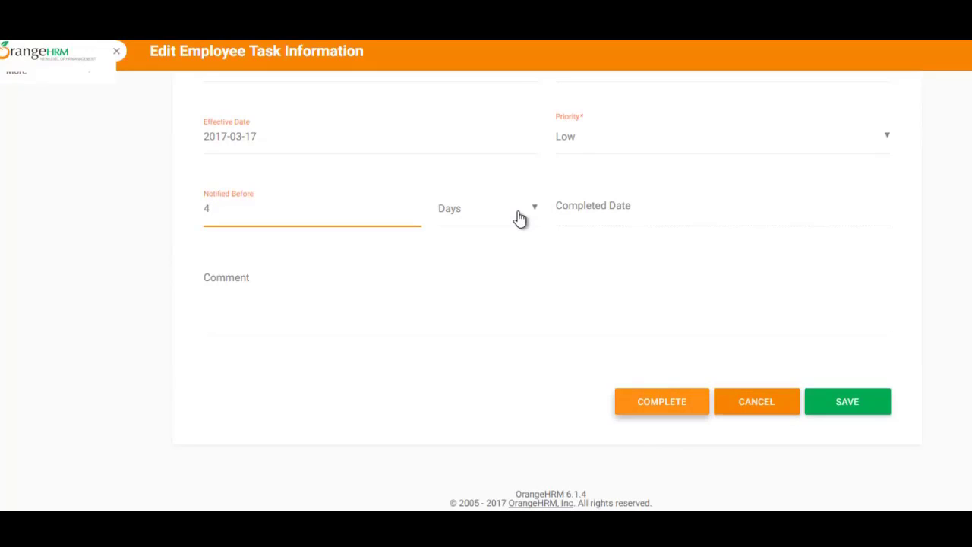
key("Return")
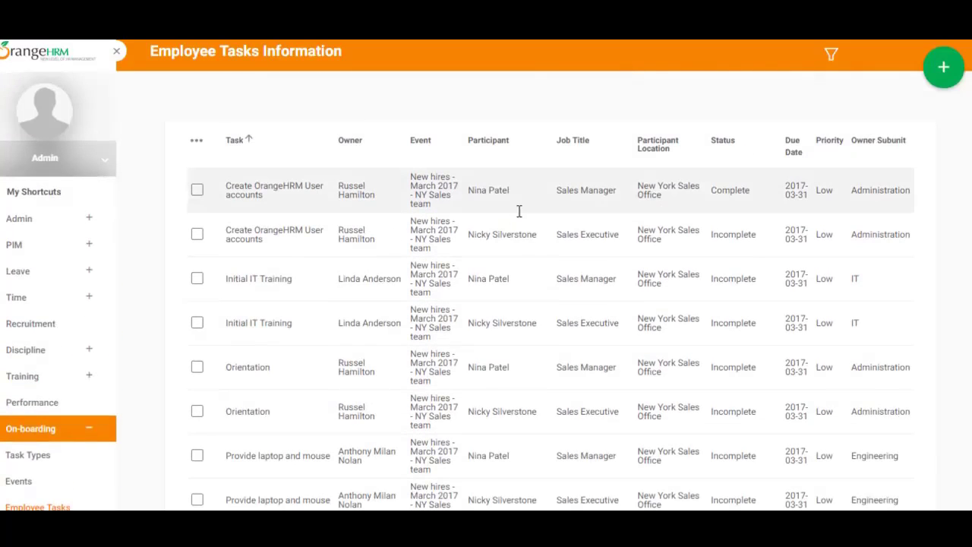
- Select the completed task's row text and scroll through the employee task table
key("ctrl+shift+Left")
key("ctrl+shift+Left")
key("ctrl+shift+Left")
key("ctrl+shift+Left")
key("ctrl+shift+Left")
key("ctrl+shift+Left")
key("ctrl+shift+Left")
key("ctrl+shift+Left")
key("ctrl+shift+Left")
key("ctrl+shift+Left")
key("ctrl+shift+Left")
key("ctrl+shift+Left")
key("ctrl+shift+Left")
key("ctrl+shift+Left")
key("ctrl+shift+Left")
key("ctrl+shift+Left")
key("ctrl+shift+Left")
key("ctrl+shift+Left")
key("ctrl+shift+Left")
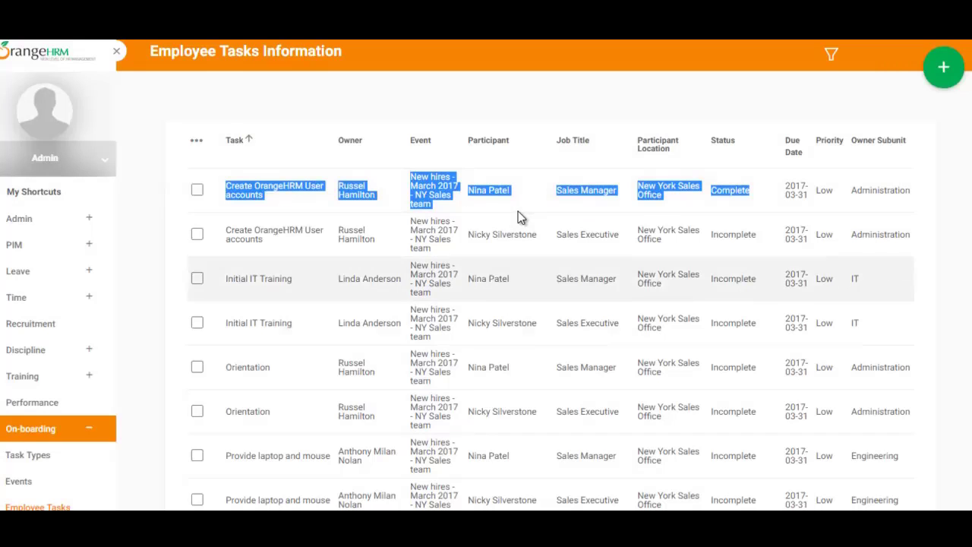
scroll(521, 217, "down", 3)
scroll(521, 217, "up", 3)
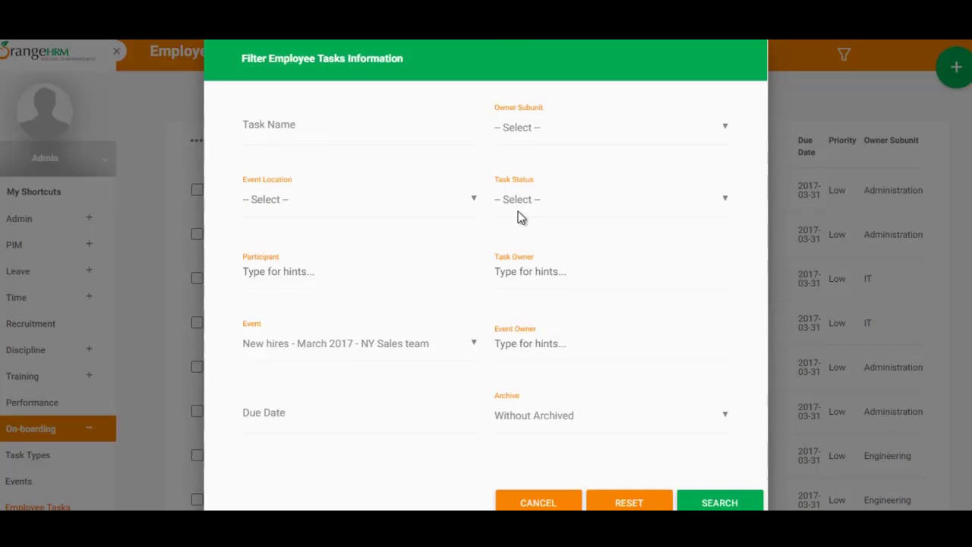
- Reset the task list filters and check the first task's event, owner and Complete status
left_click(629, 502)
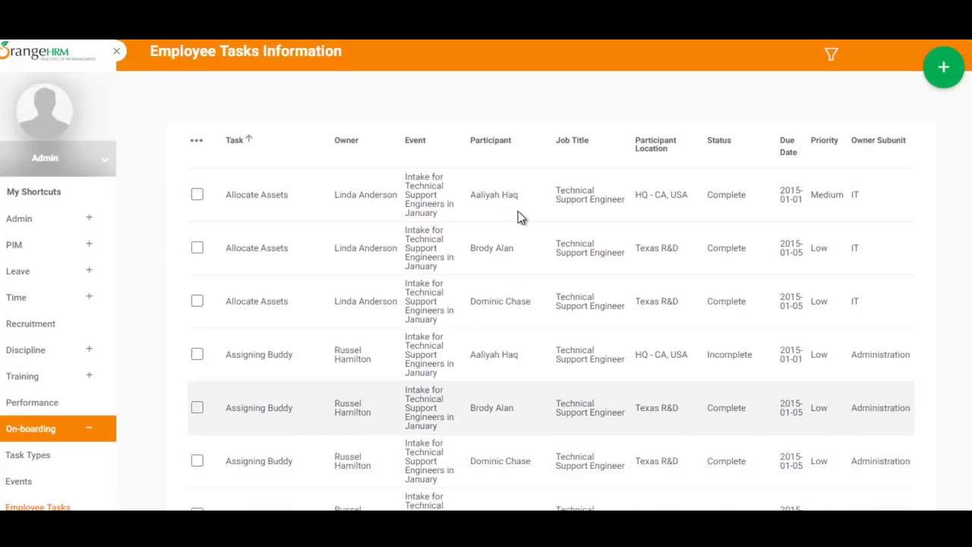
scroll(520, 217, "down", 4)
scroll(519, 217, "down", 20)
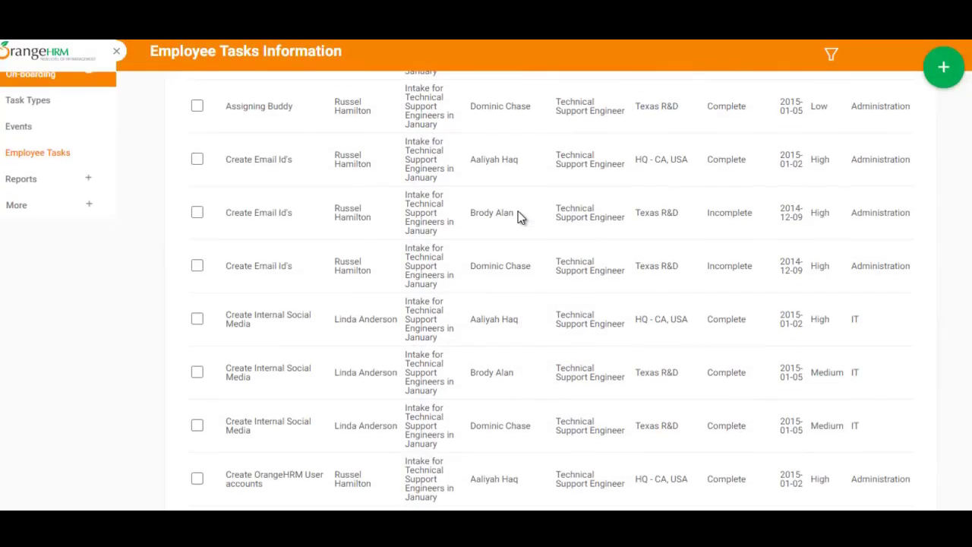
scroll(519, 217, "up", 20)
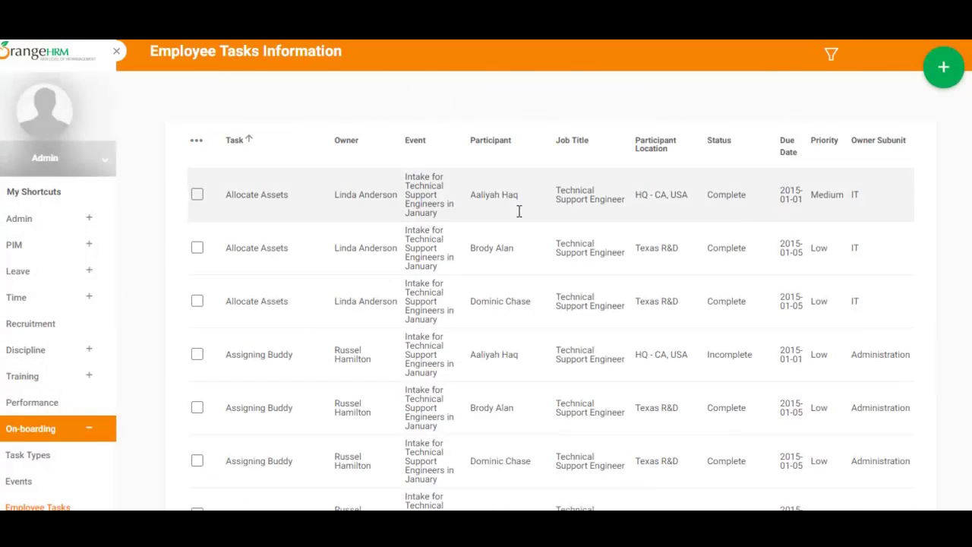
left_click_drag(407, 177, 438, 214)
left_click_drag(335, 195, 397, 196)
left_click_drag(708, 196, 745, 195)
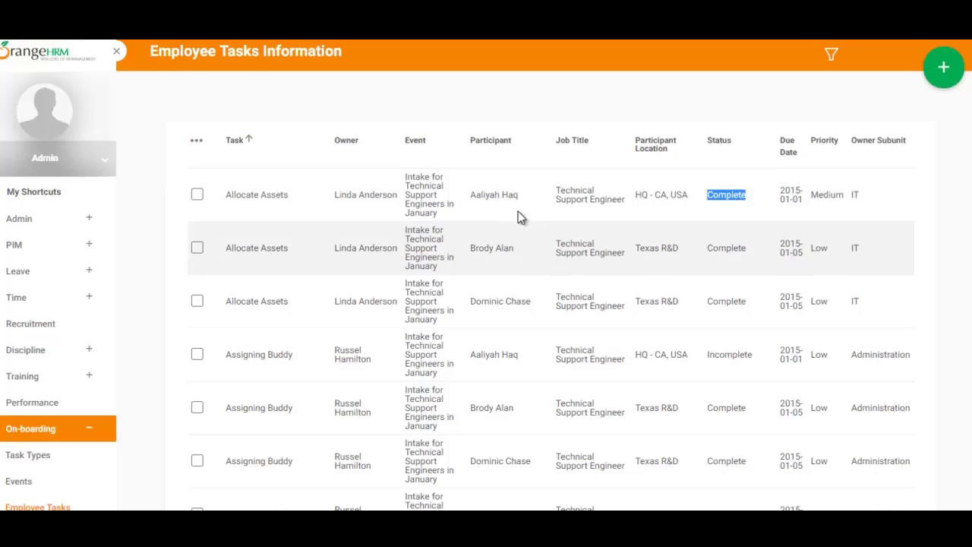
- Filter tasks to Incomplete status for the New hires - March 2017 - NY Sales team event
left_click(831, 55)
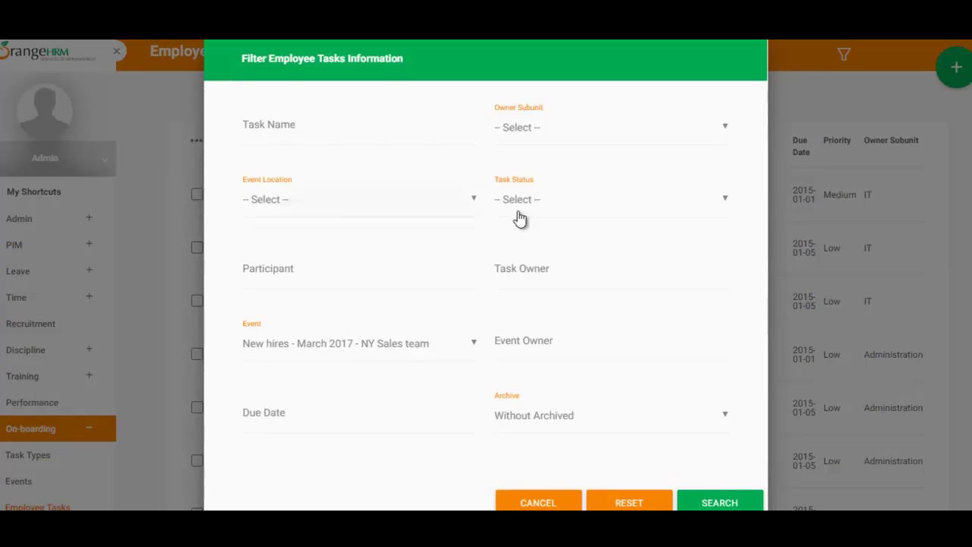
left_click(520, 219)
left_click(519, 219)
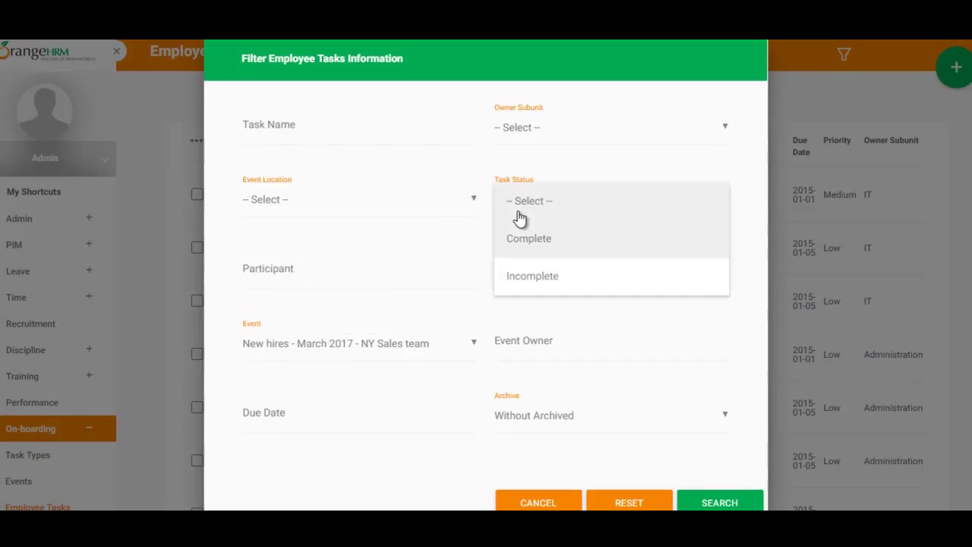
key("Down")
key("Down")
key("Return")
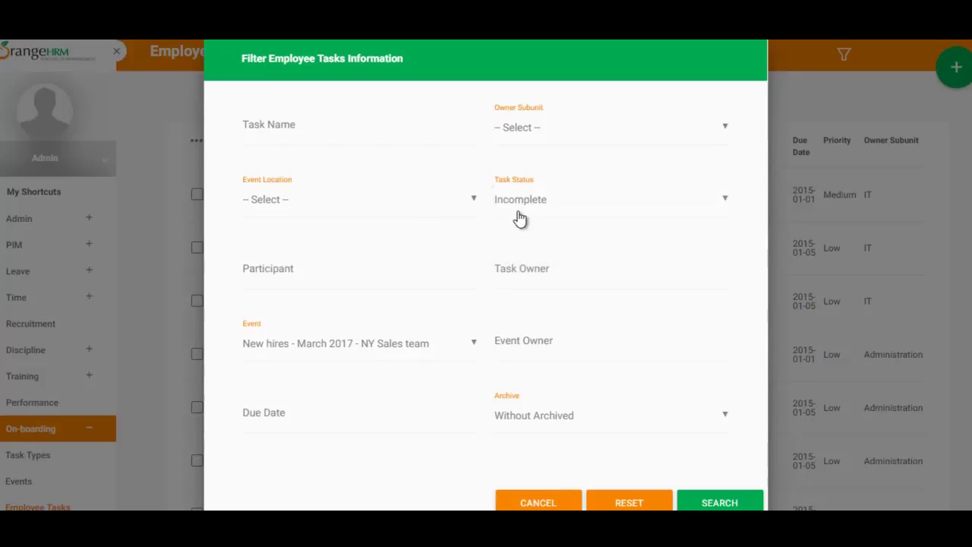
key("Tab")
key("Tab")
key("Tab")
key("Up")
key("Up")
key("Down")
key("Down")
key("Down")
key("Up")
key("Return")
key("Return")
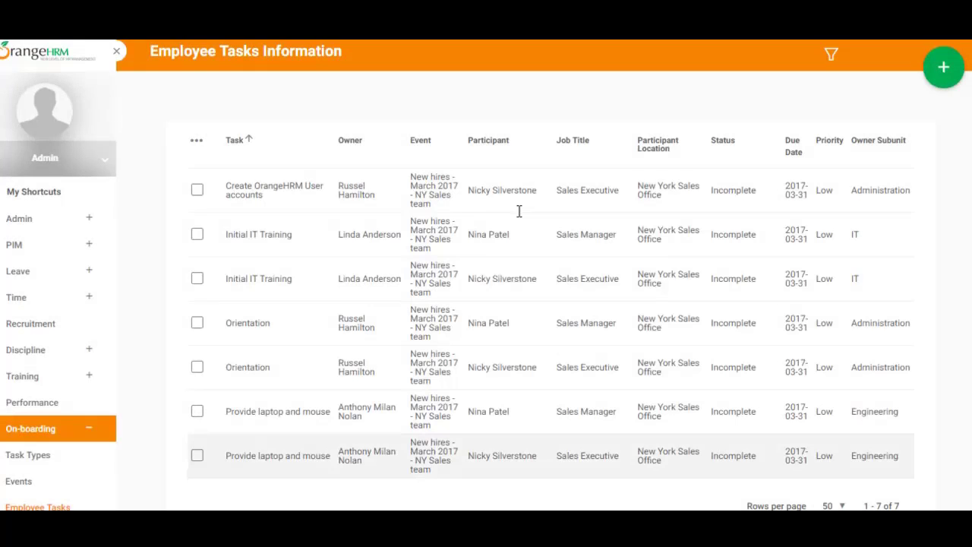
scroll(519, 211, "down", 1)
scroll(518, 211, "up", 1)
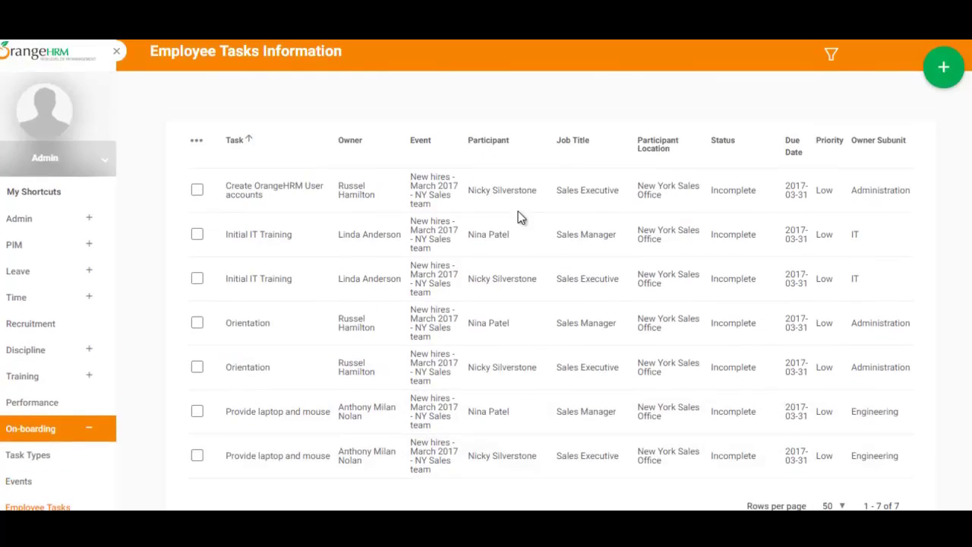
left_click(519, 218)
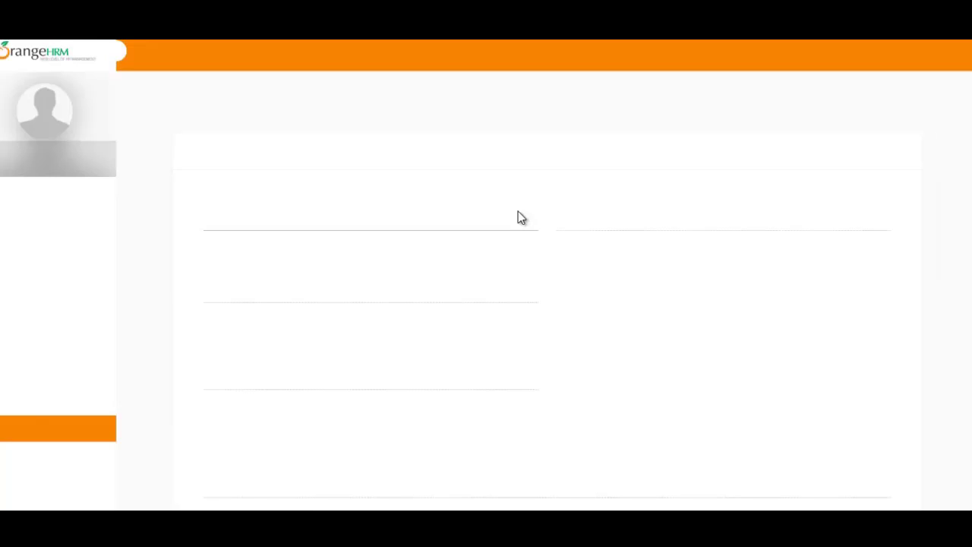
scroll(520, 218, "down", 5)
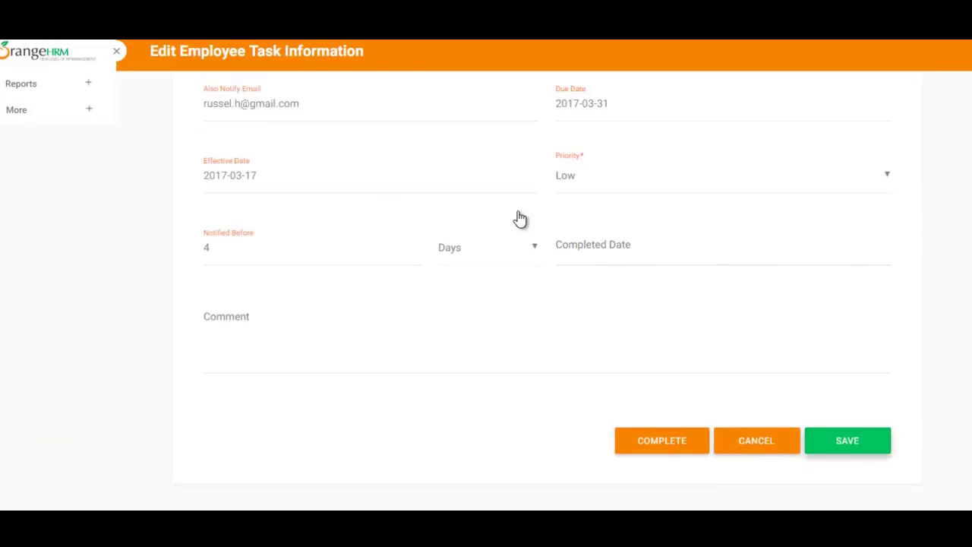
scroll(519, 213, "up", 1)
scroll(519, 212, "up", 1)
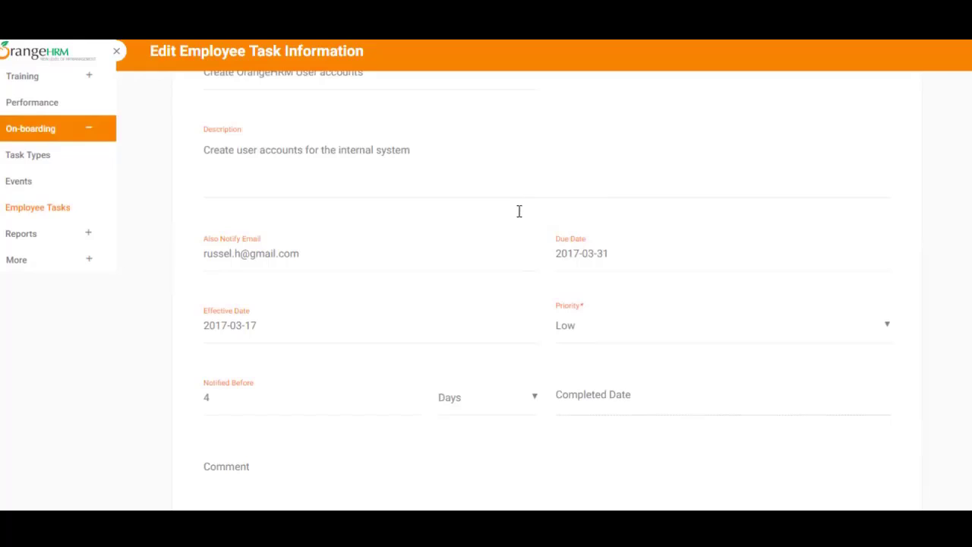
key("Tab")
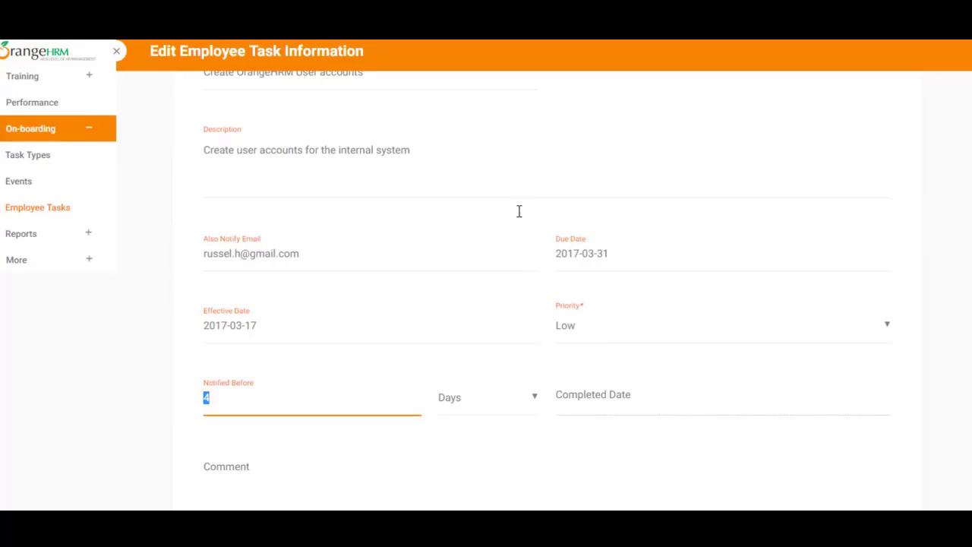
left_click_drag(300, 254, 202, 254)
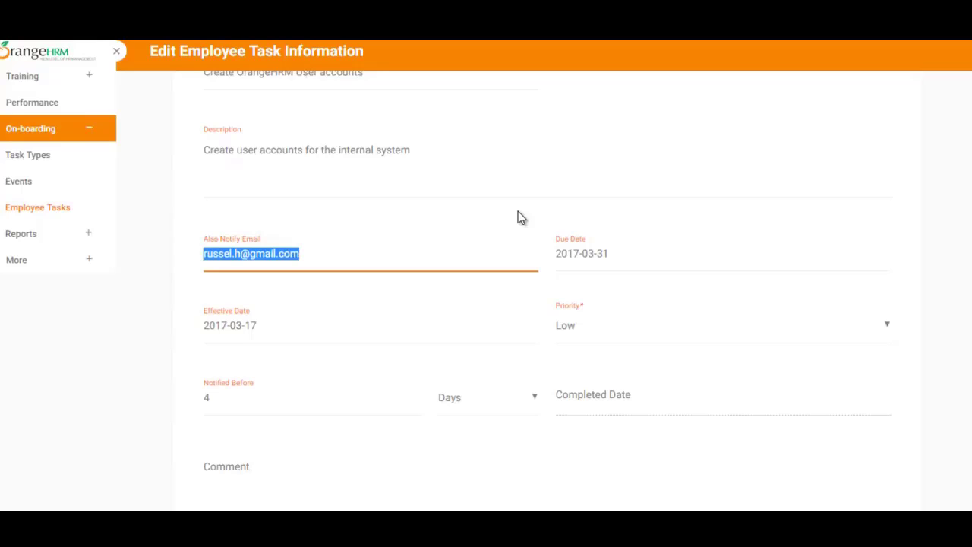
scroll(518, 212, "down", 3)
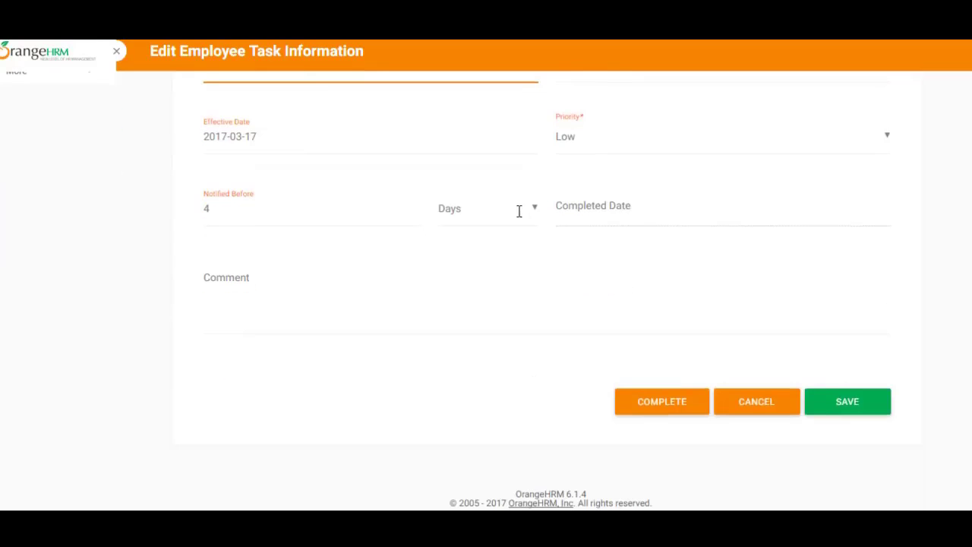
left_click(756, 402)
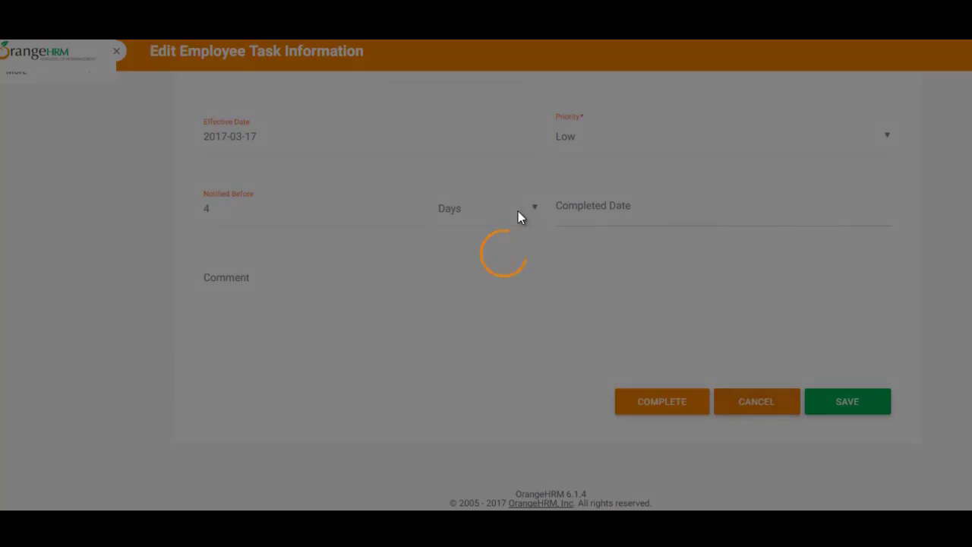